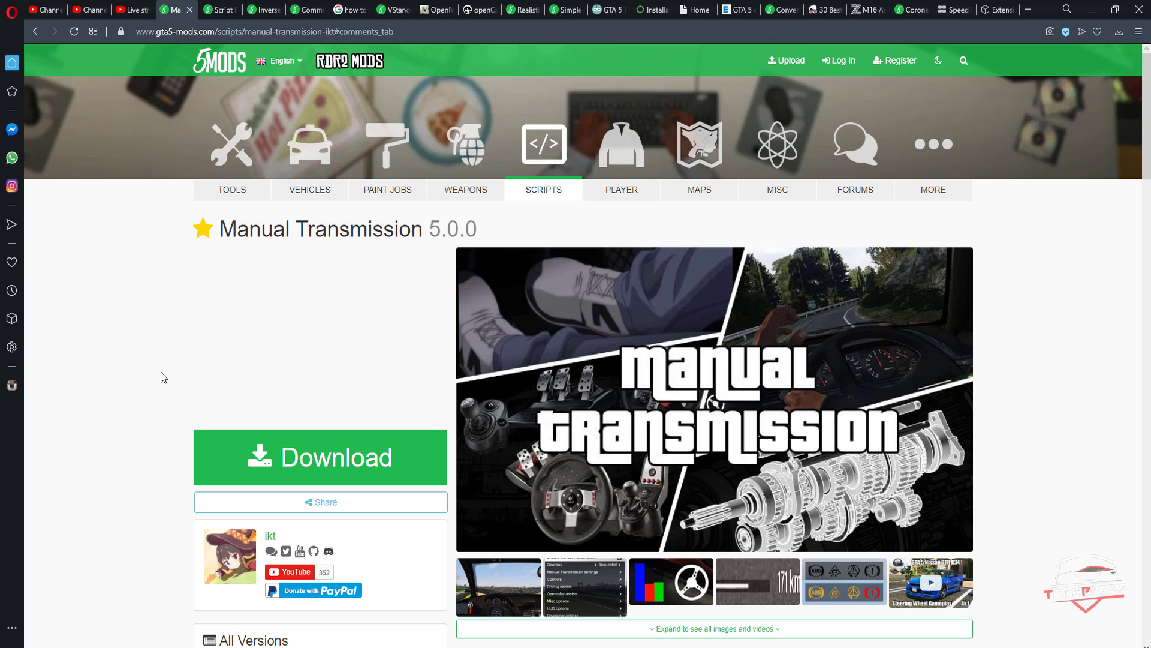
Scroll through the Manual Transmission mod page on GTA5-Mods.com
{"action": "scroll", "coordinate": [160, 372], "scroll_direction": "down", "scroll_amount": 5}
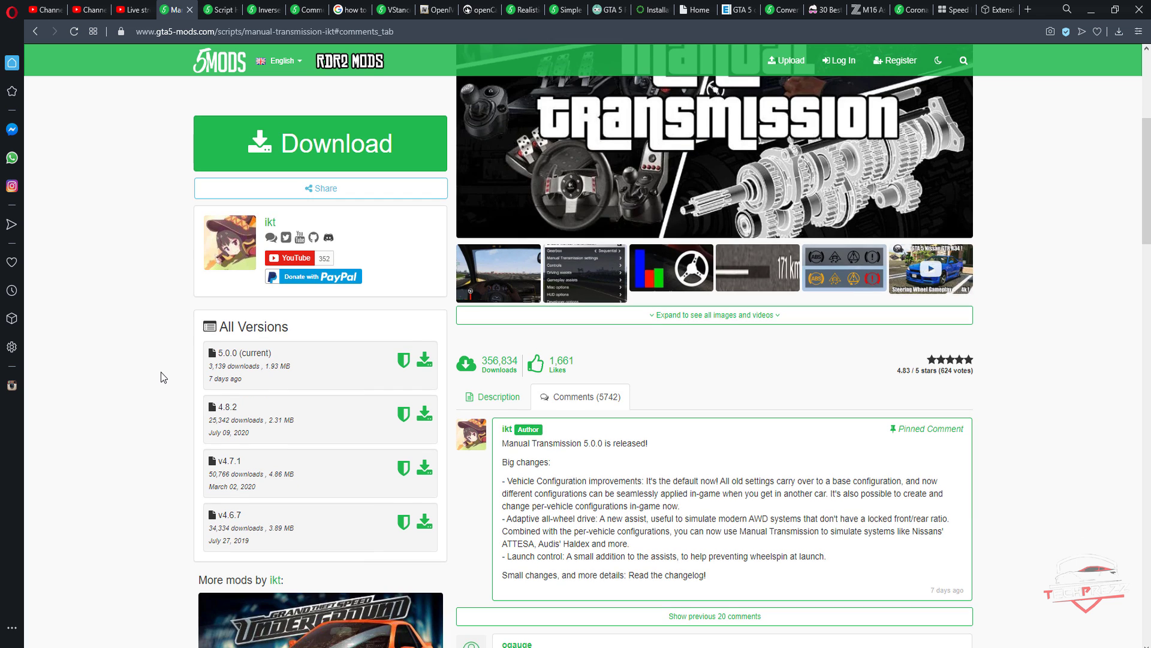
{"action": "scroll", "coordinate": [160, 371], "scroll_direction": "up", "scroll_amount": 4}
{"action": "scroll", "coordinate": [163, 377], "scroll_direction": "up", "scroll_amount": 1}
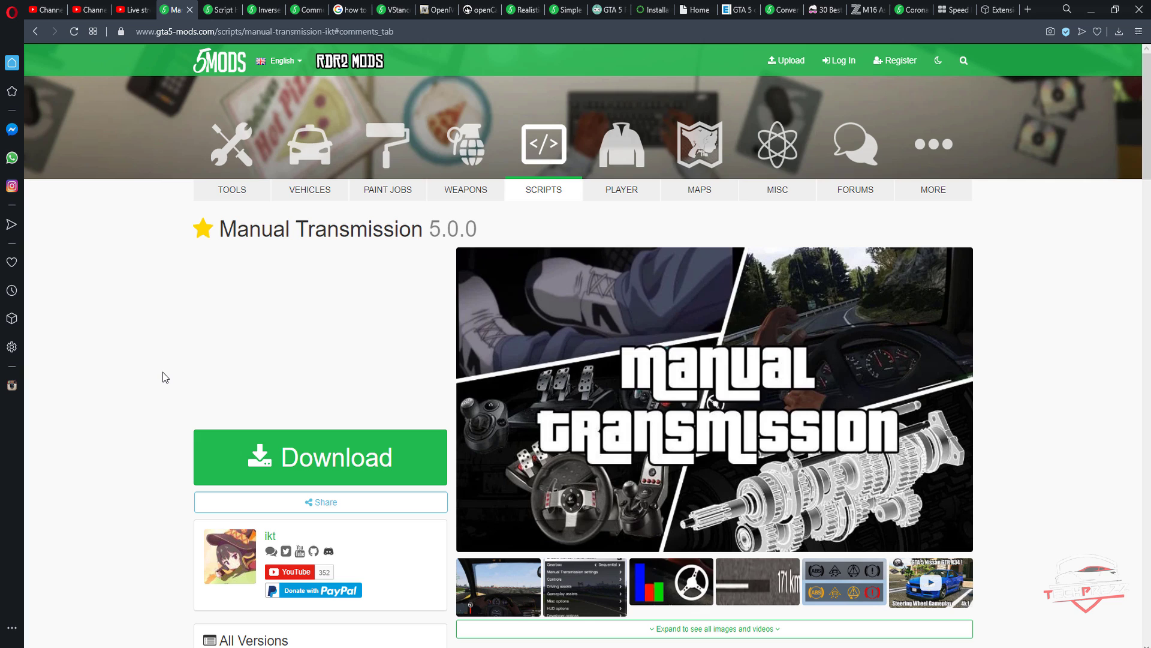
Look over the Script Hook V + Native Trainer page, then move on to InversePower 1.1.3
{"action": "left_click", "coordinate": [219, 10]}
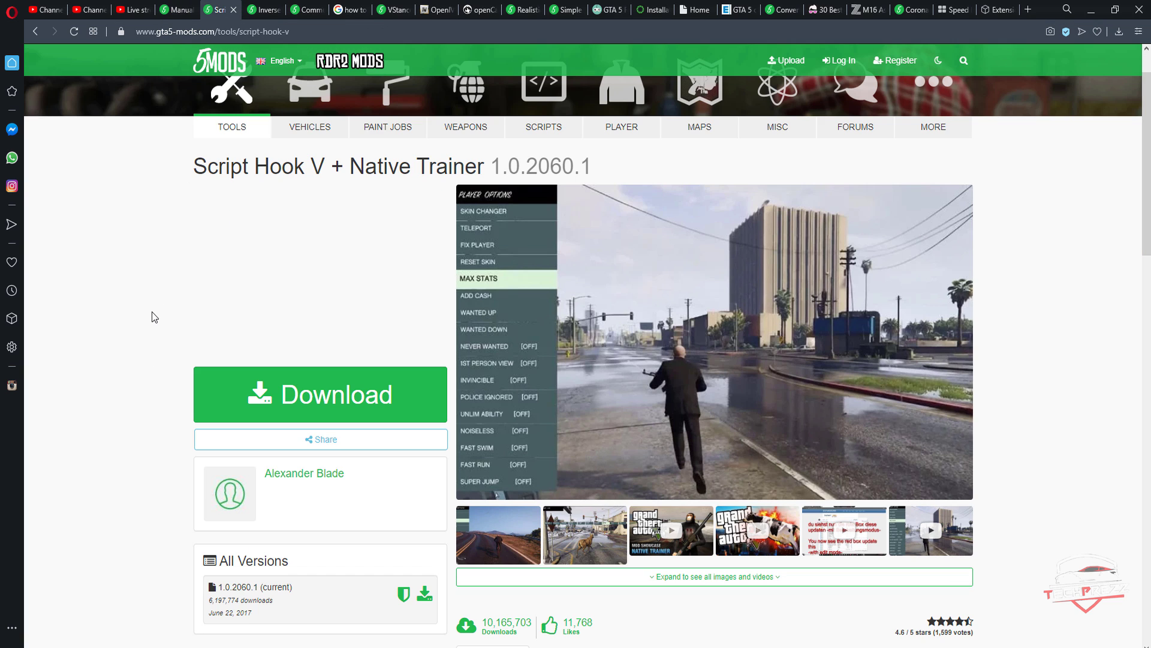
{"action": "scroll", "coordinate": [154, 317], "scroll_direction": "down", "scroll_amount": 4}
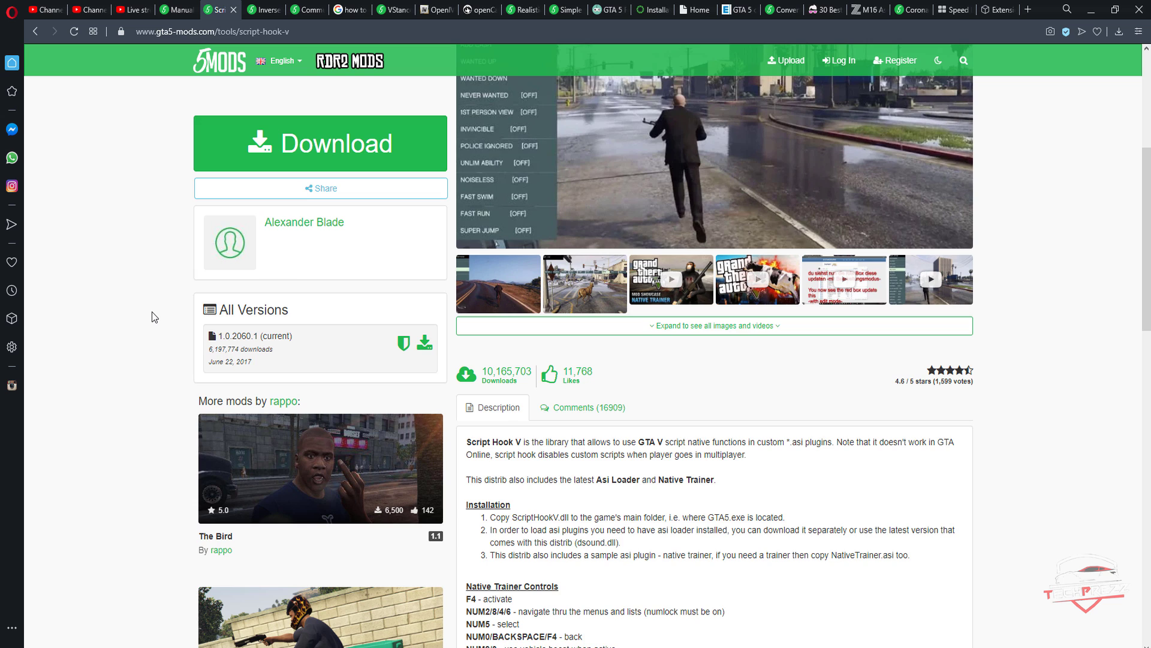
{"action": "scroll", "coordinate": [155, 317], "scroll_direction": "up", "scroll_amount": 2}
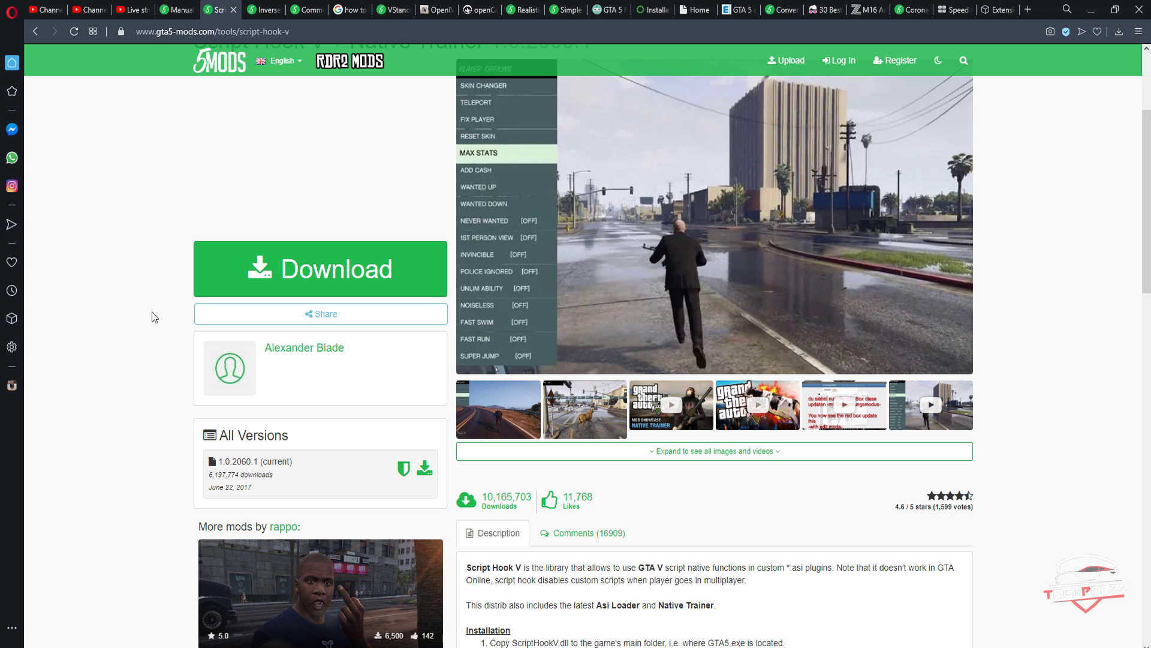
{"action": "scroll", "coordinate": [154, 317], "scroll_direction": "up", "scroll_amount": 3}
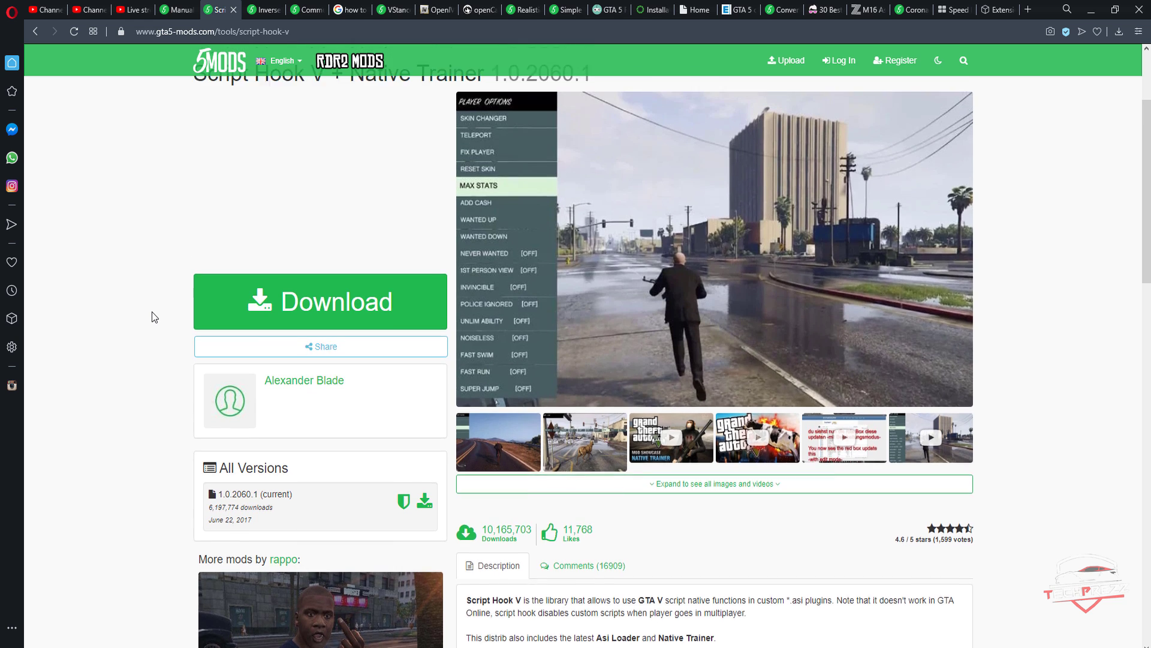
{"action": "left_click", "coordinate": [264, 9]}
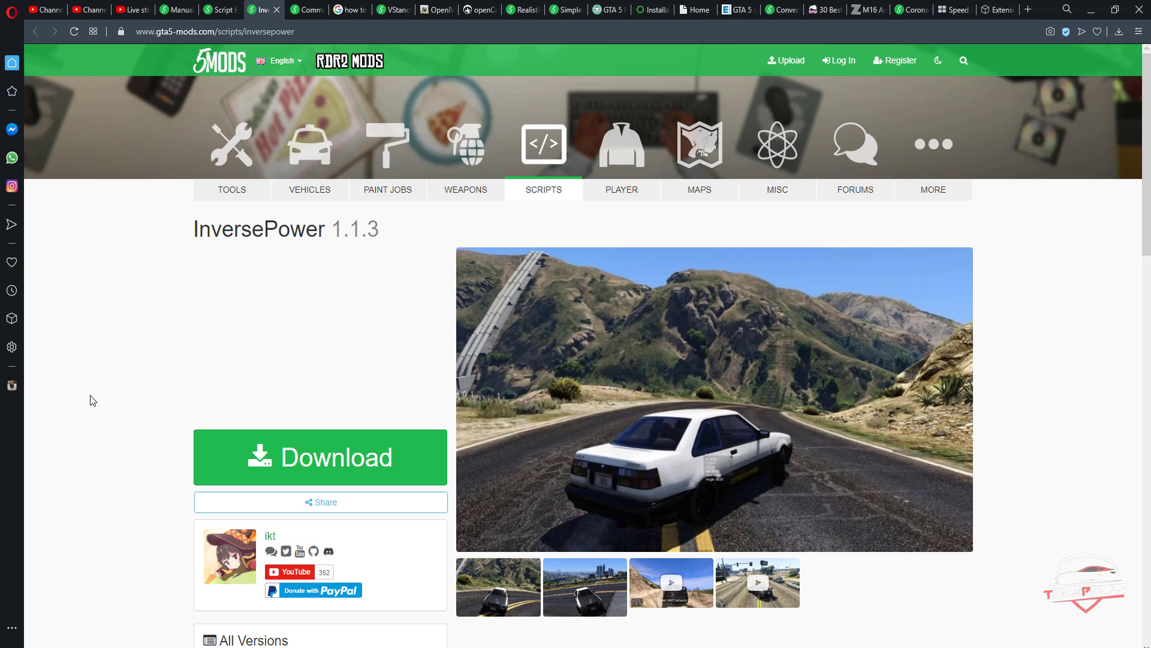
View the Script Hook V and Community Script Hook V .NET 3.0.4 pages, then return to Manual Transmission 5.0.0
{"action": "left_click", "coordinate": [221, 9]}
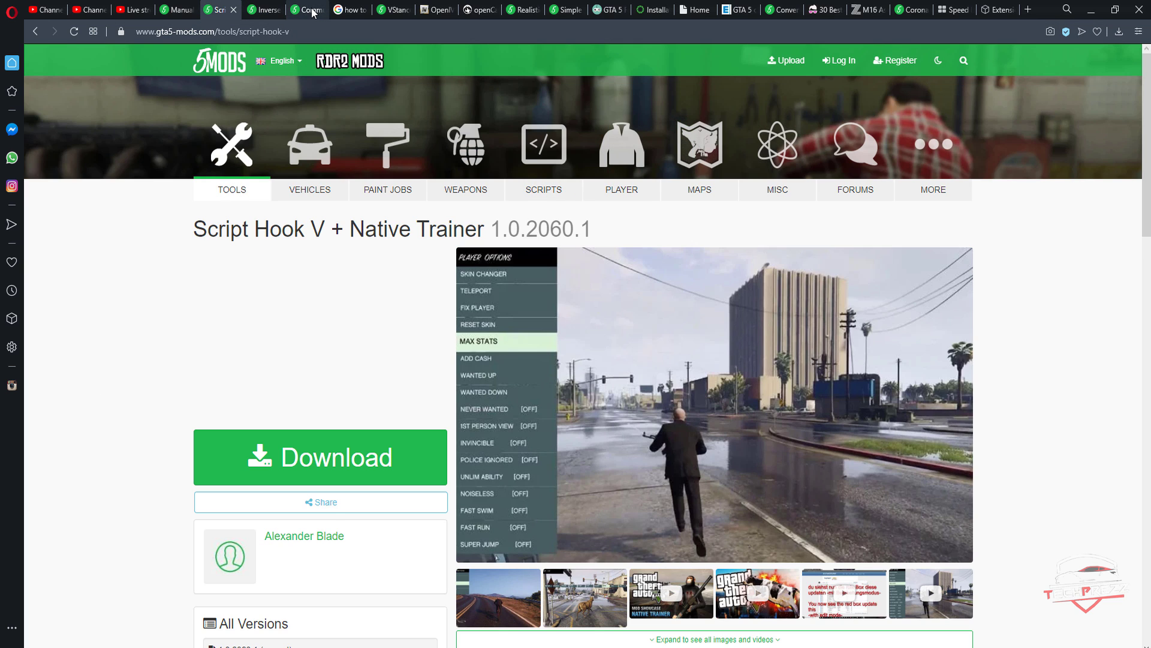
{"action": "left_click", "coordinate": [310, 10]}
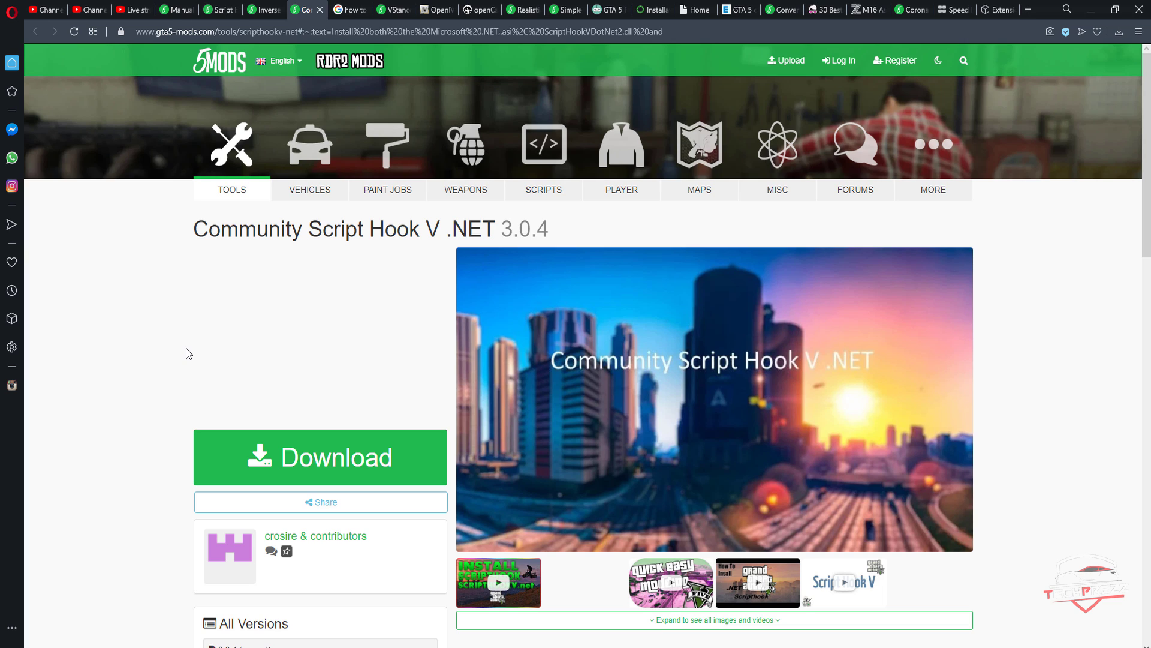
{"action": "left_click", "coordinate": [178, 9]}
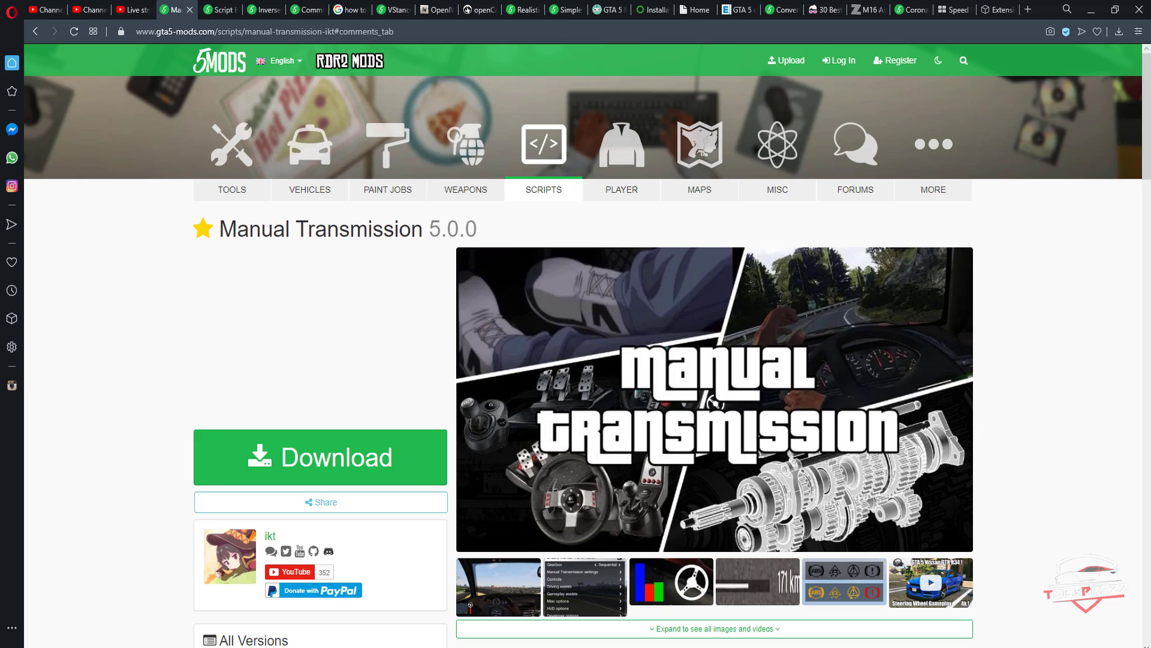
Browse in File Explorer to MULTIMEDIA (E:) > Epic Games to find the GTAV folder
{"action": "key", "text": "alt+Tab"}
{"action": "left_click", "coordinate": [209, 399]}
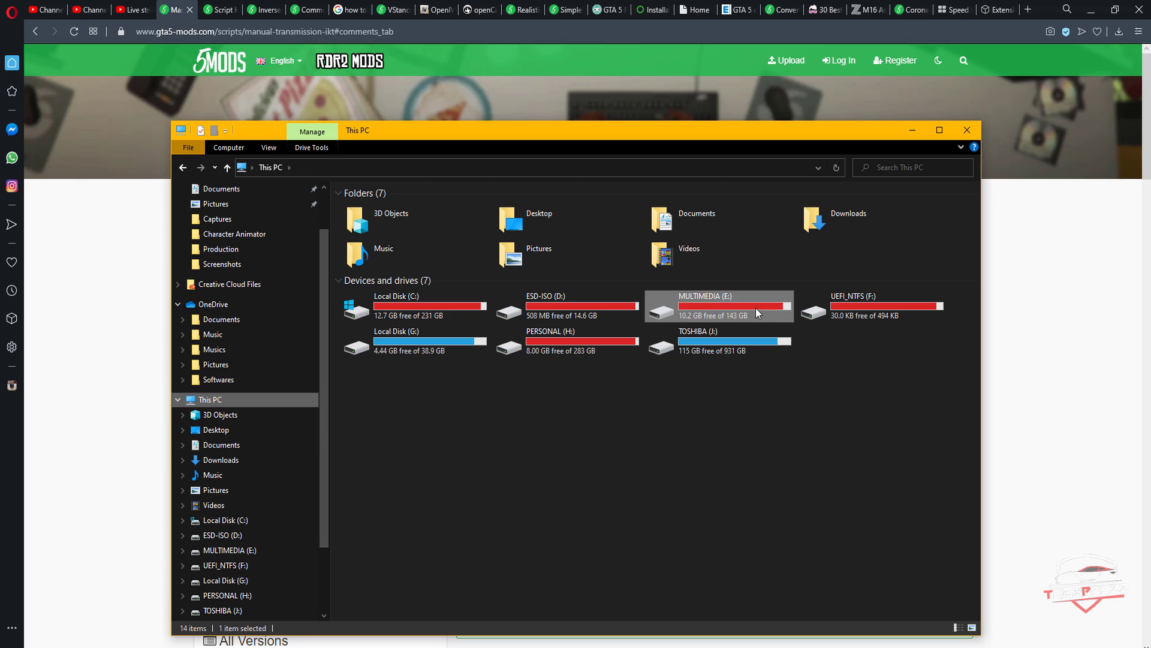
{"action": "double_click", "coordinate": [756, 307]}
{"action": "double_click", "coordinate": [430, 220]}
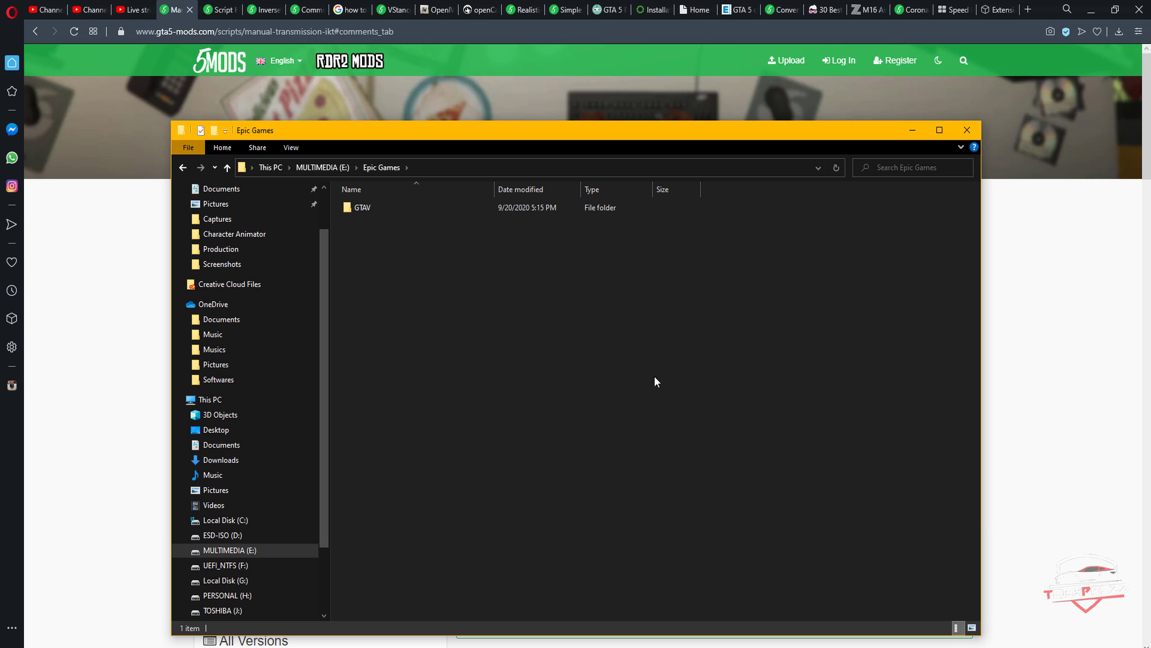
{"action": "left_click", "coordinate": [1027, 646]}
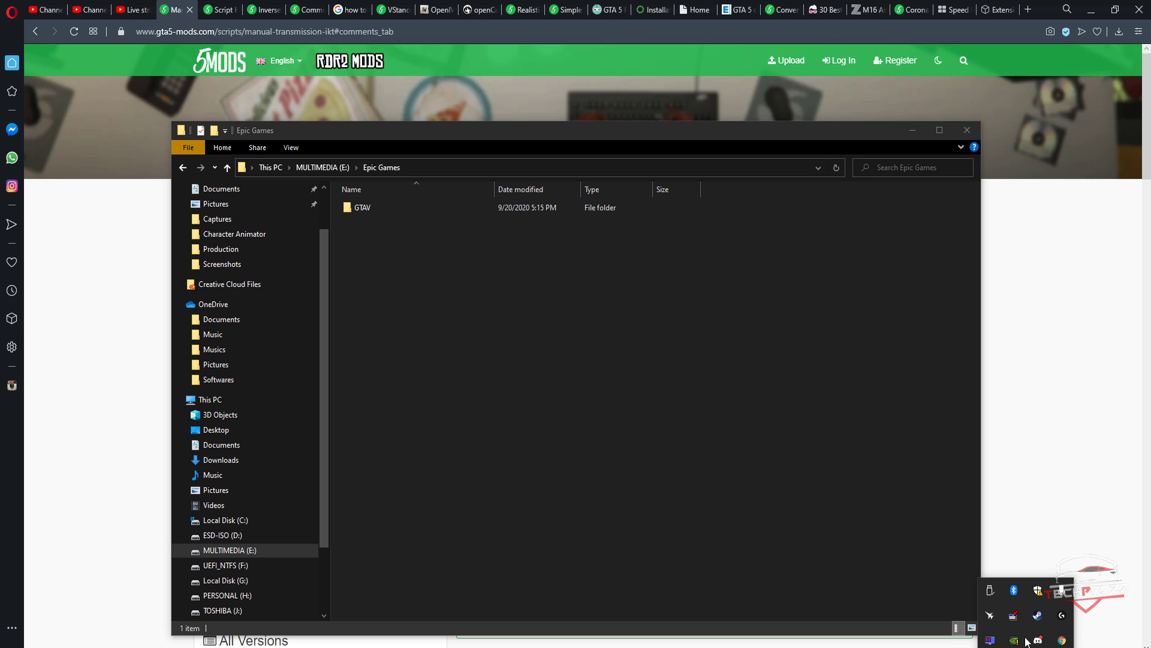
Check Project CARS 2's Local Files in Steam (51651 MB on drive H), browse its folder, then close both
{"action": "left_click", "coordinate": [1037, 617]}
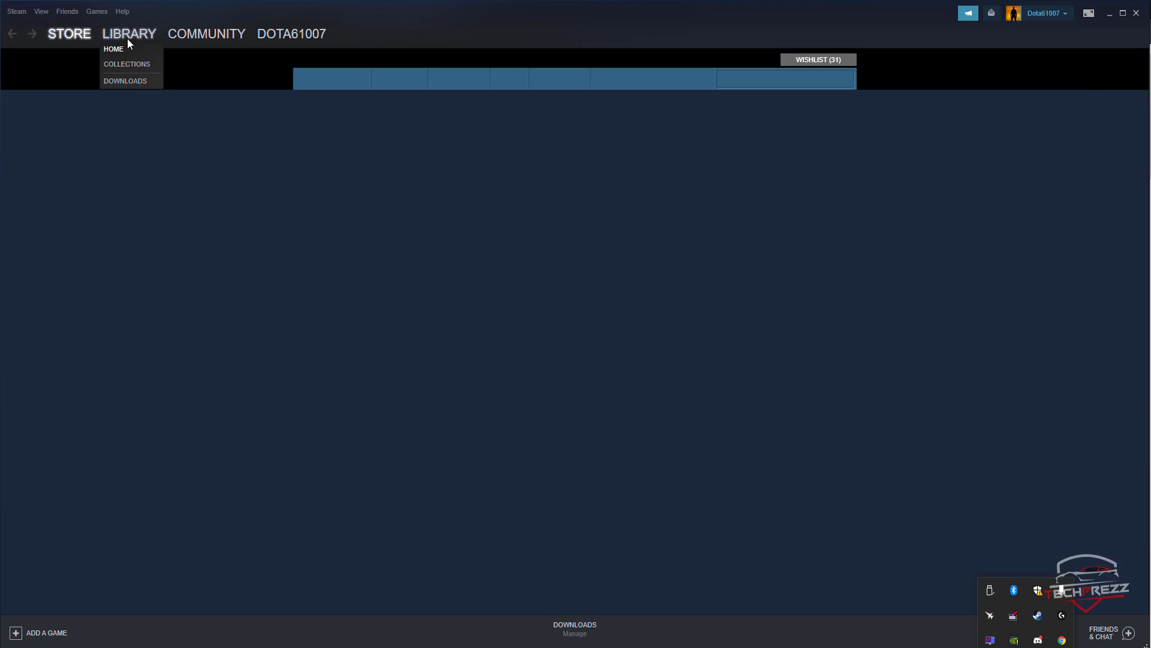
{"action": "left_click", "coordinate": [128, 36]}
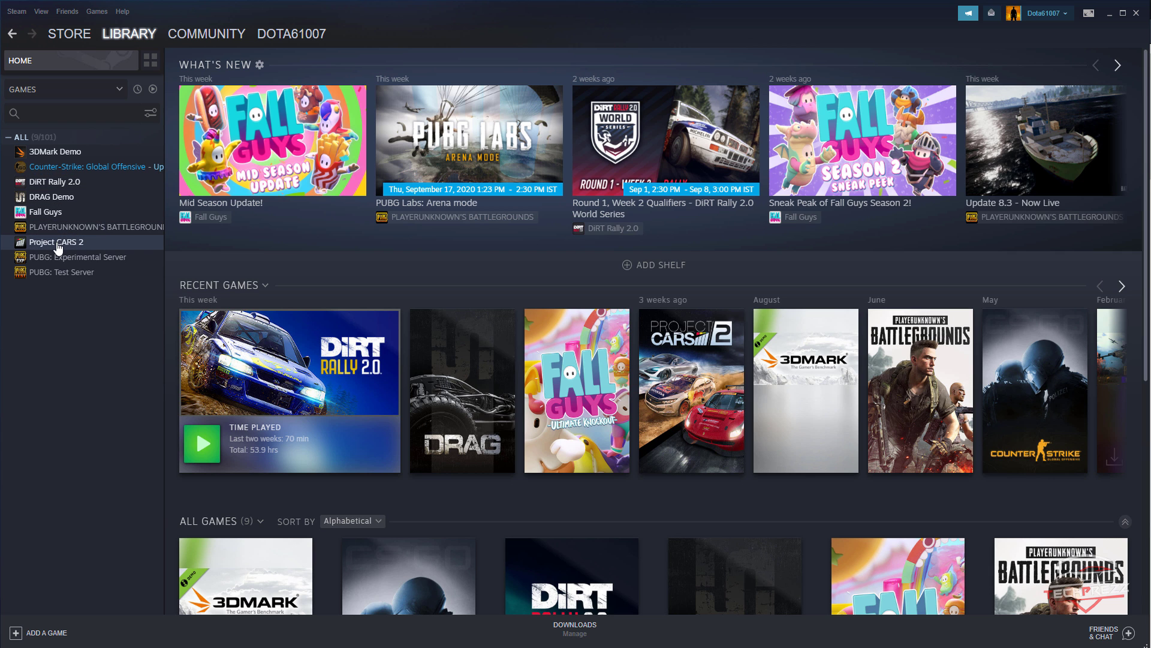
{"action": "right_click", "coordinate": [57, 242]}
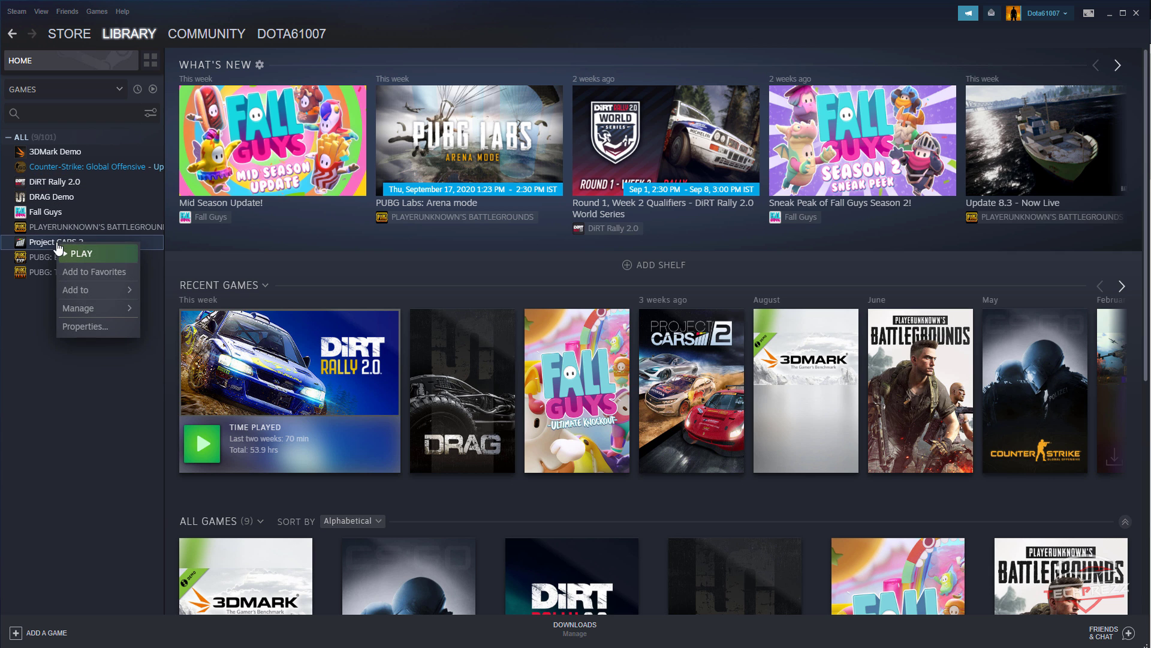
{"action": "left_click", "coordinate": [89, 327]}
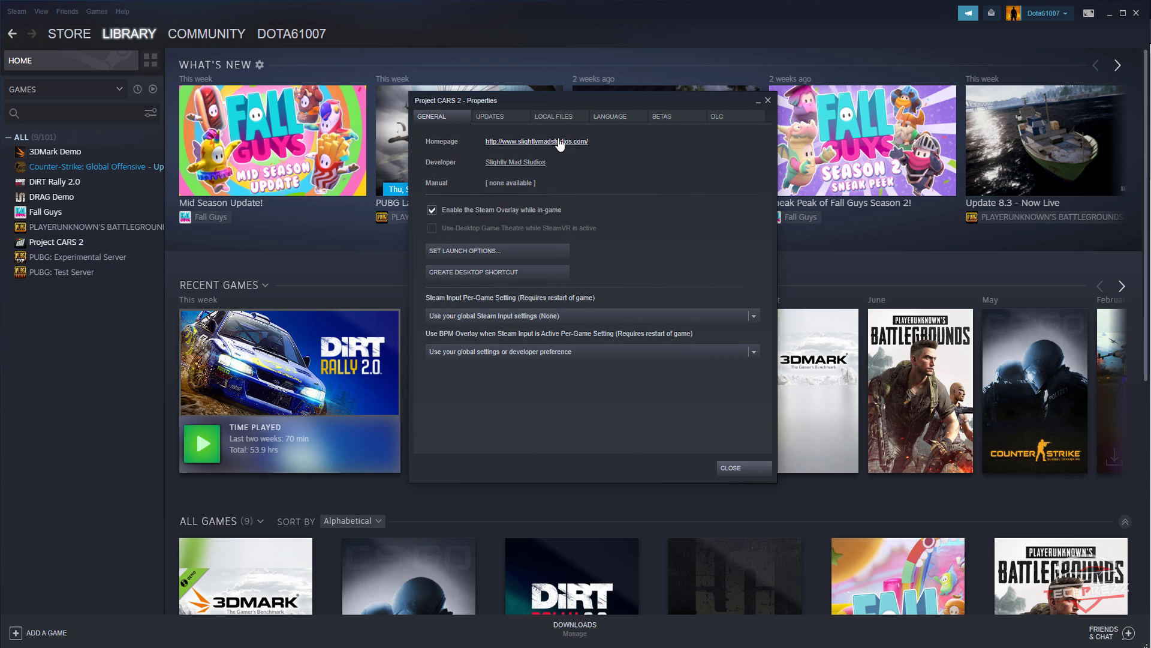
{"action": "left_click", "coordinate": [555, 117]}
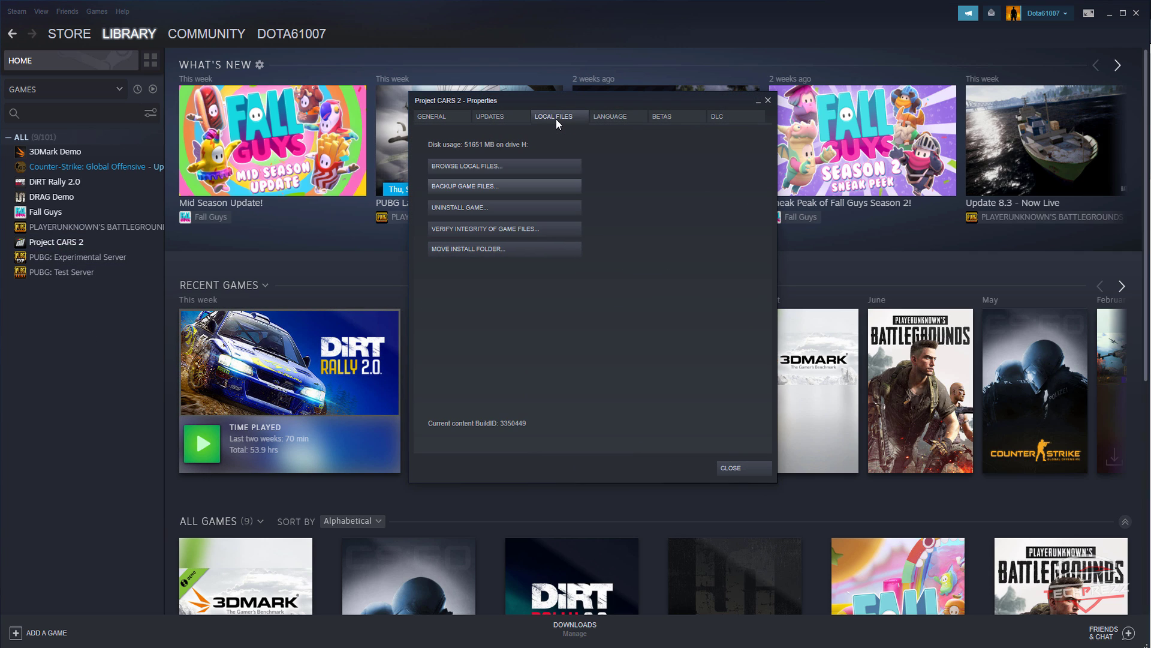
{"action": "left_click", "coordinate": [487, 167]}
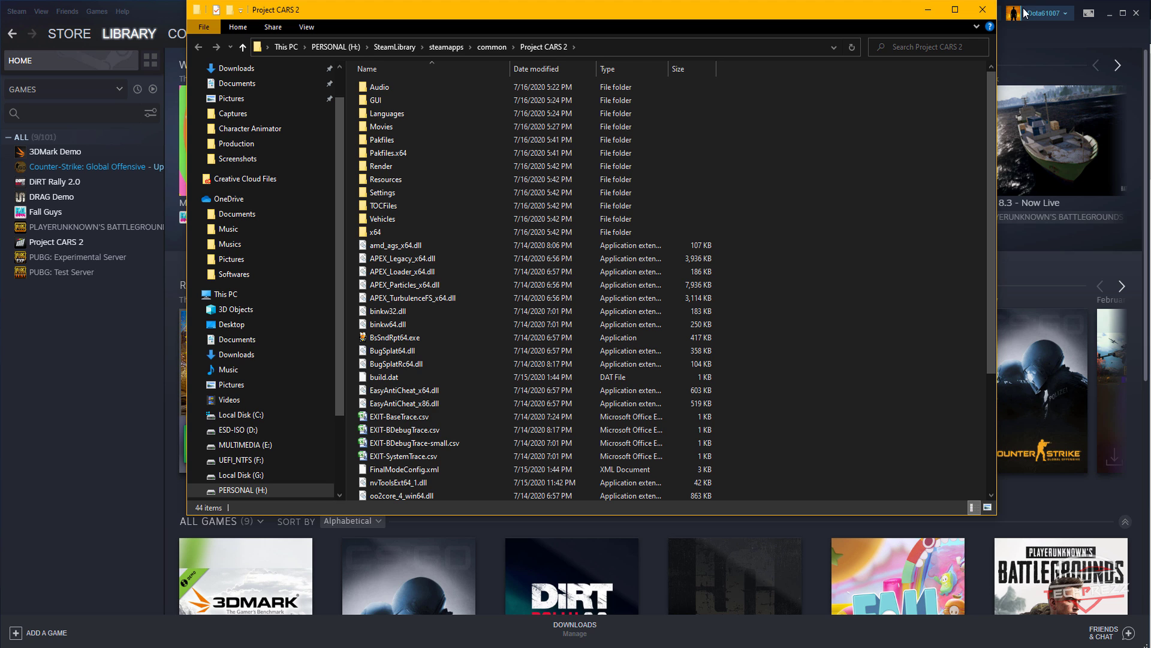
{"action": "left_click", "coordinate": [982, 10]}
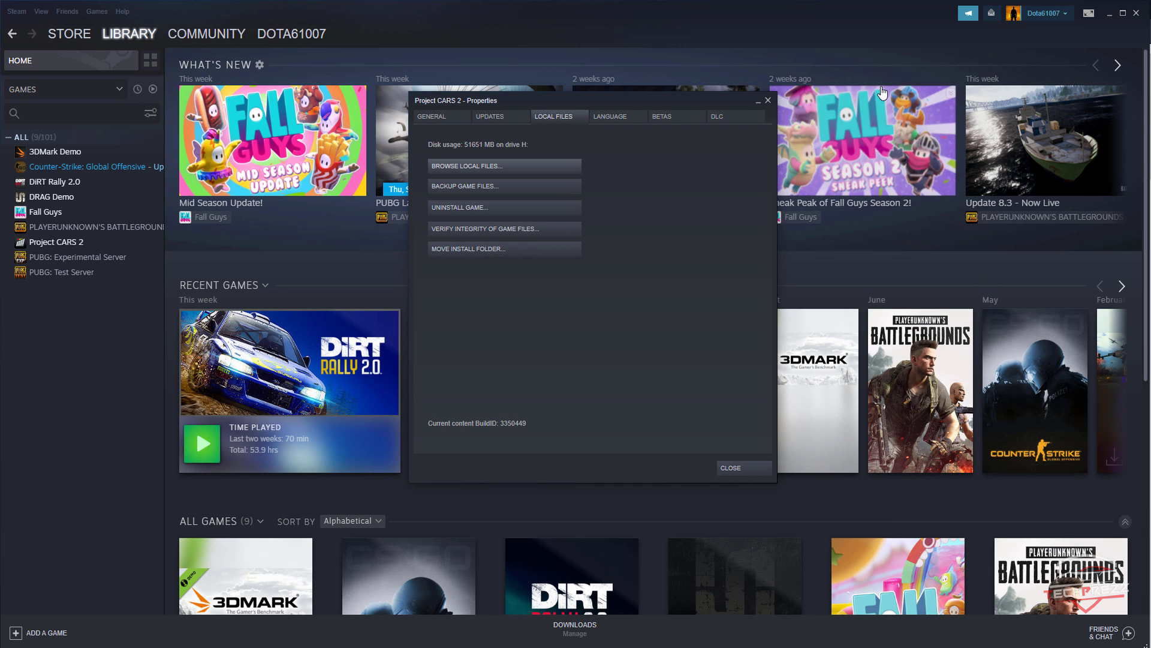
{"action": "left_click", "coordinate": [768, 100]}
Minimise Steam and the browser, then open the GTAV folder beside the Steering wheel mod folder
{"action": "left_click", "coordinate": [1109, 12]}
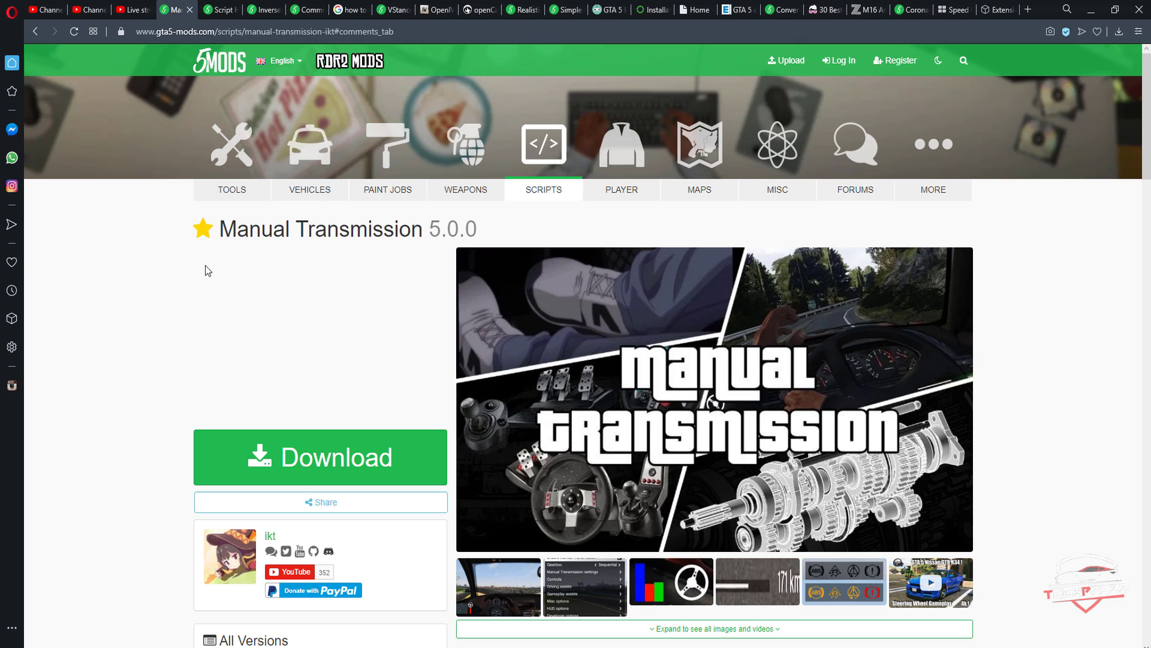
{"action": "left_click", "coordinate": [219, 10]}
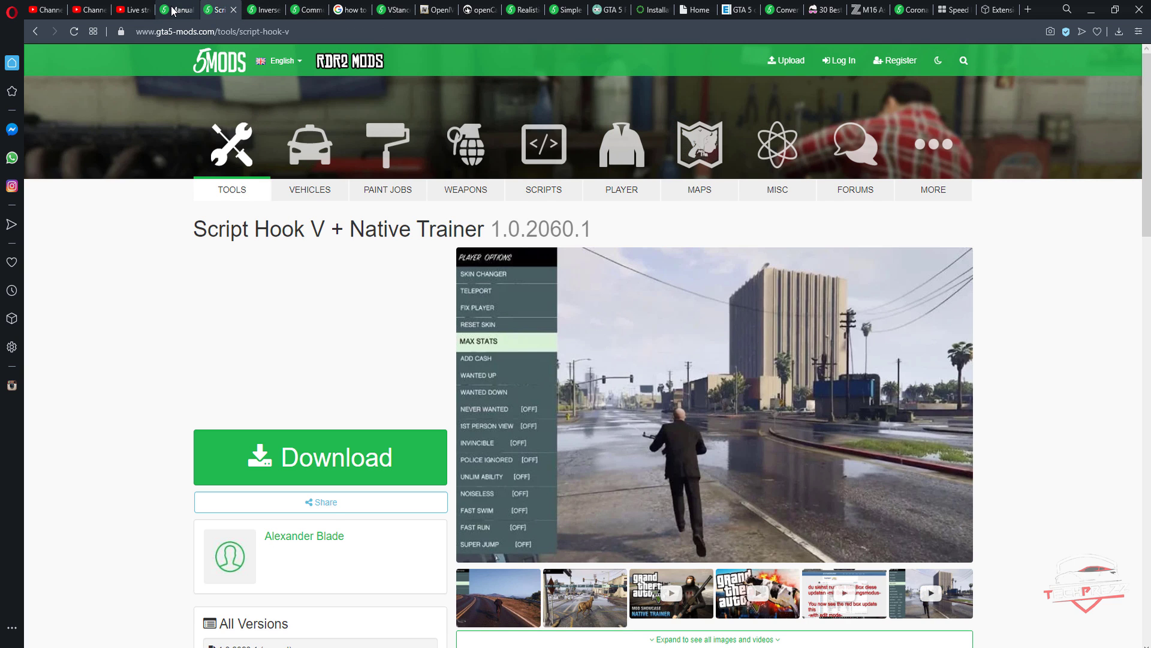
{"action": "left_click", "coordinate": [180, 10]}
{"action": "left_click", "coordinate": [1092, 9]}
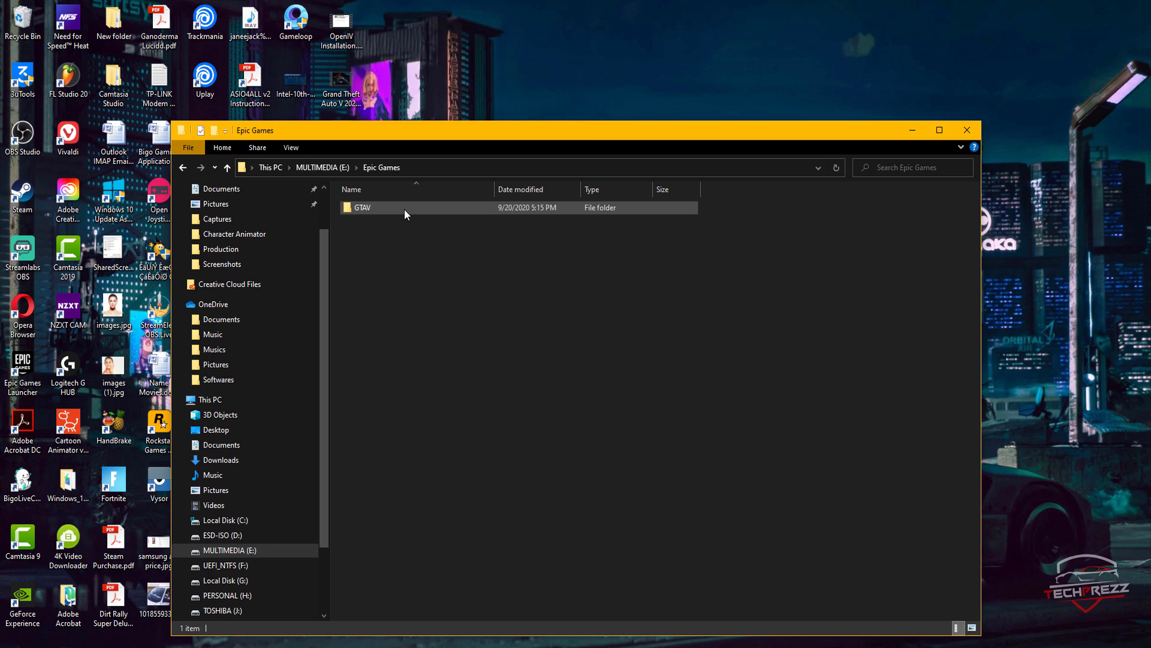
{"action": "double_click", "coordinate": [405, 208]}
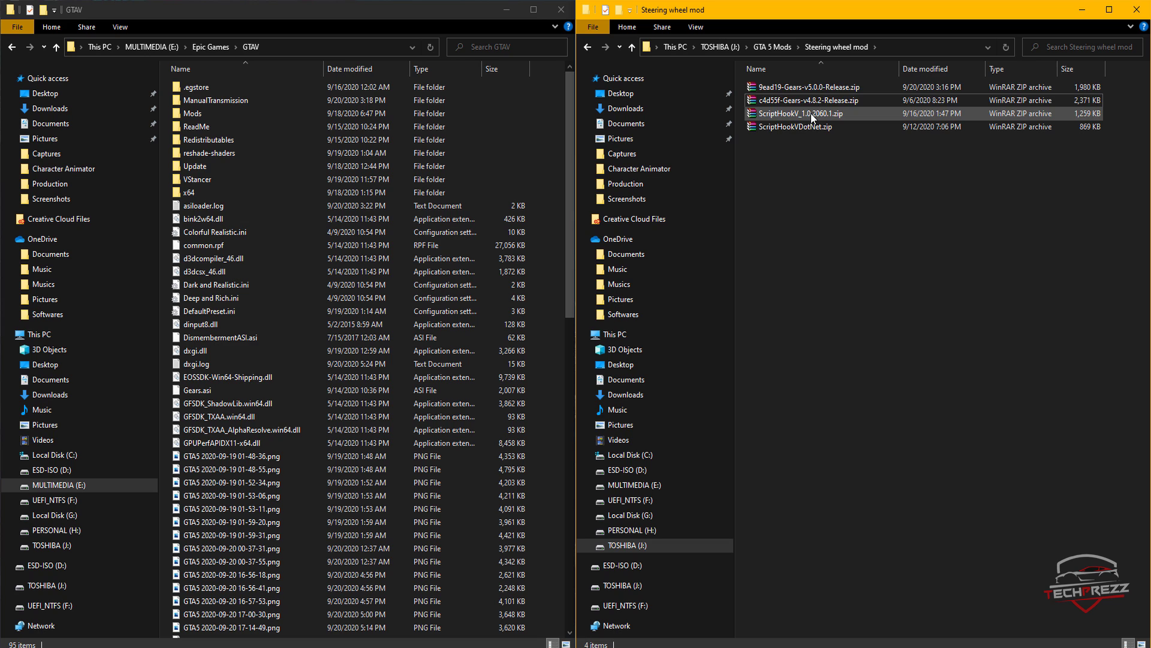
Open the Gears v5.0.0 archive and select ManualTransmission, DismembermentASI.asi and Gears.asi
{"action": "double_click", "coordinate": [826, 87]}
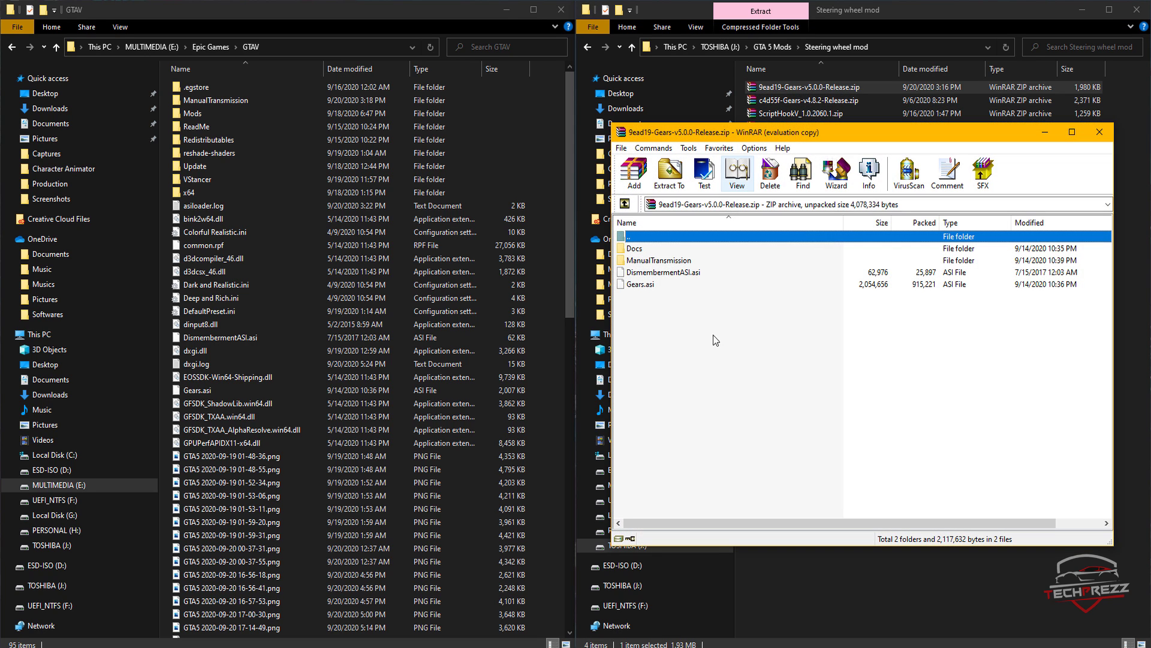
{"action": "left_click_drag", "start_coordinate": [655, 295], "coordinate": [665, 264]}
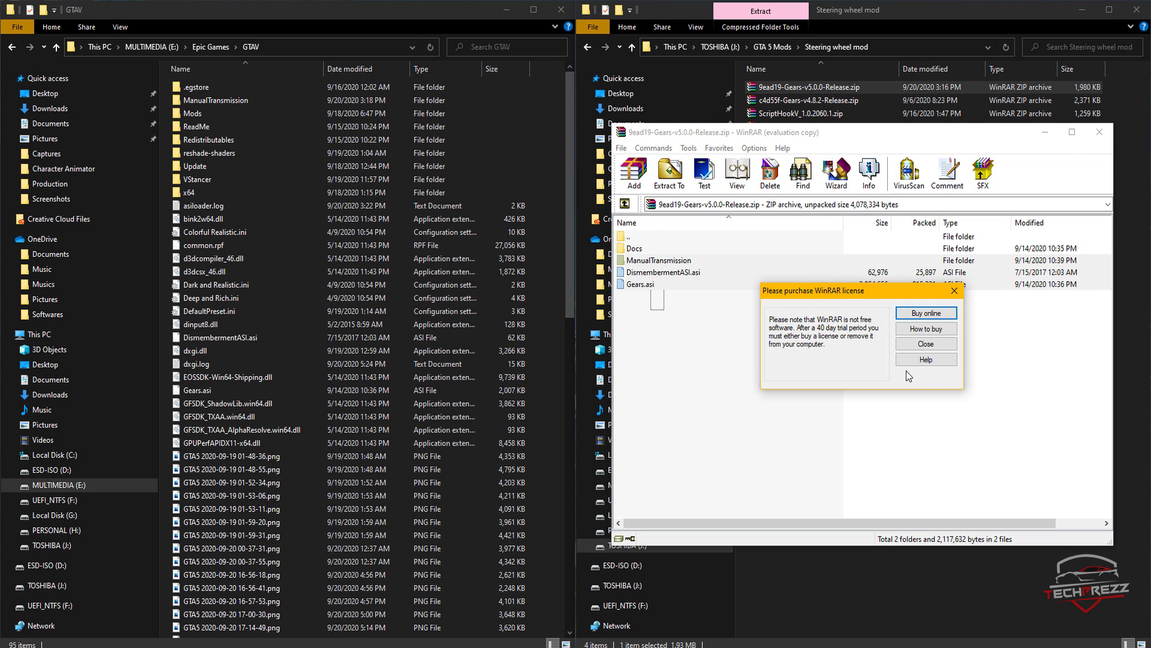
{"action": "left_click", "coordinate": [926, 348]}
{"action": "left_click", "coordinate": [640, 309]}
{"action": "left_click_drag", "start_coordinate": [639, 308], "coordinate": [663, 270]}
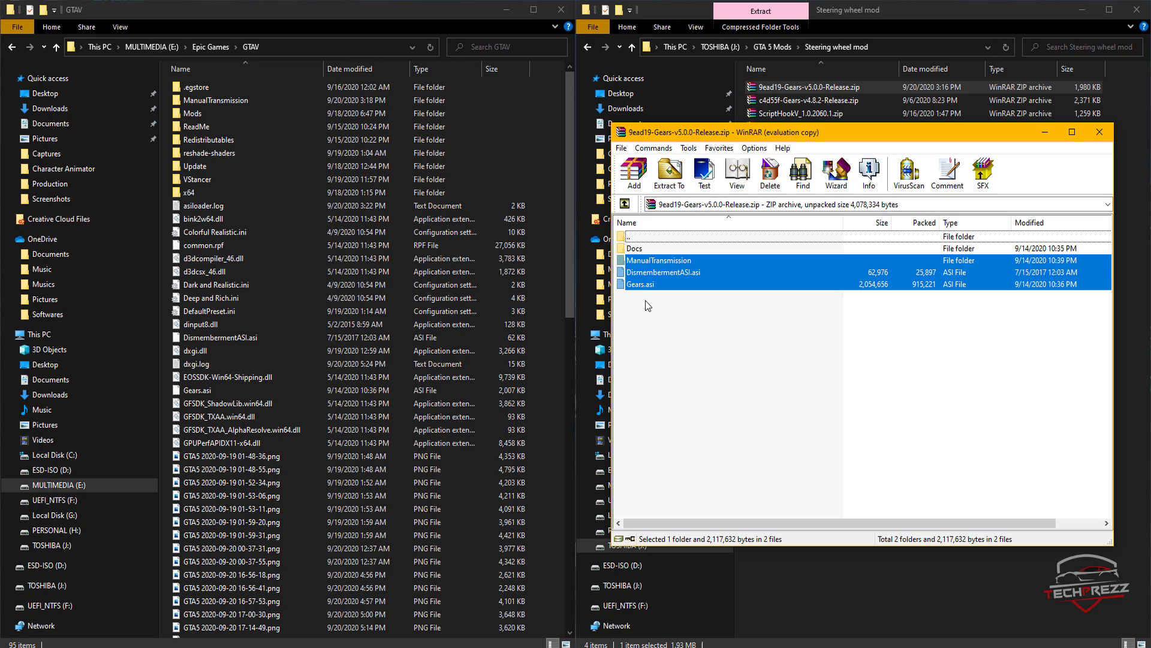
Extract those files into GTAV, replacing the existing copies, and minimise WinRAR
{"action": "left_click_drag", "start_coordinate": [660, 268], "coordinate": [558, 364]}
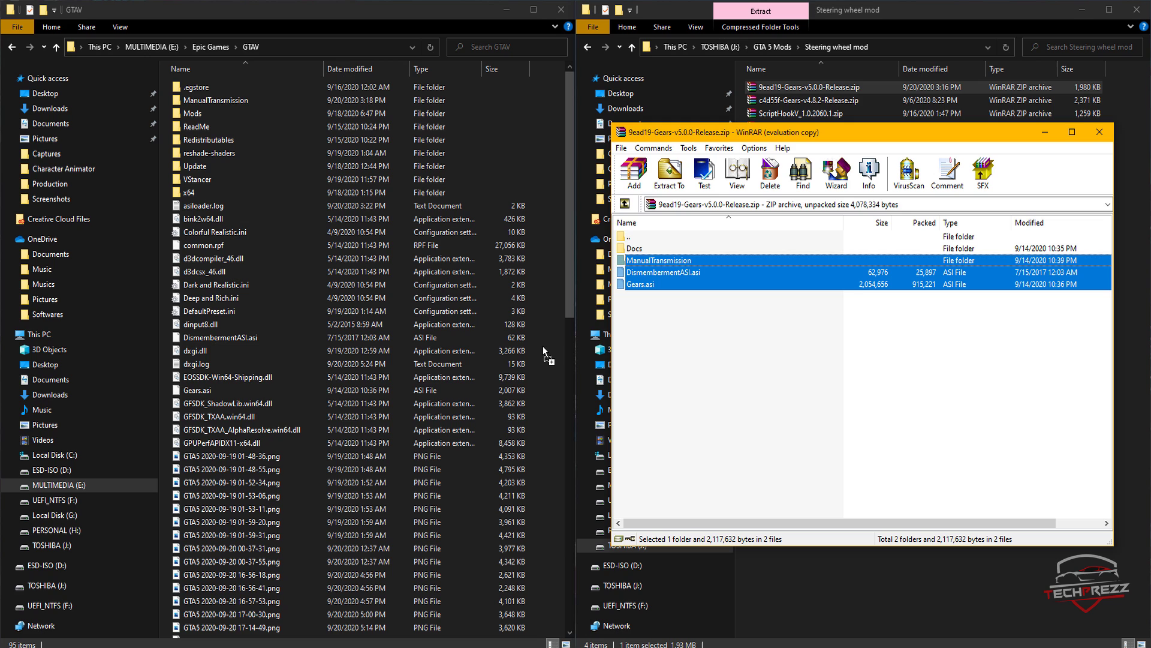
{"action": "left_click_drag", "start_coordinate": [542, 347], "coordinate": [542, 347]}
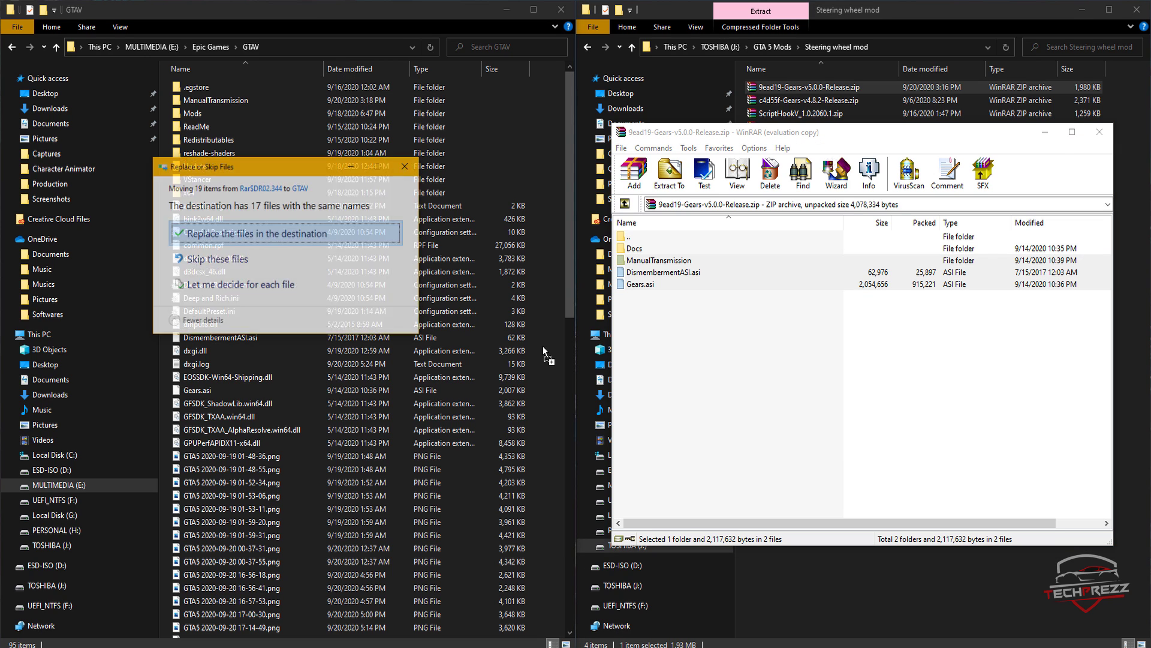
{"action": "left_click", "coordinate": [312, 231]}
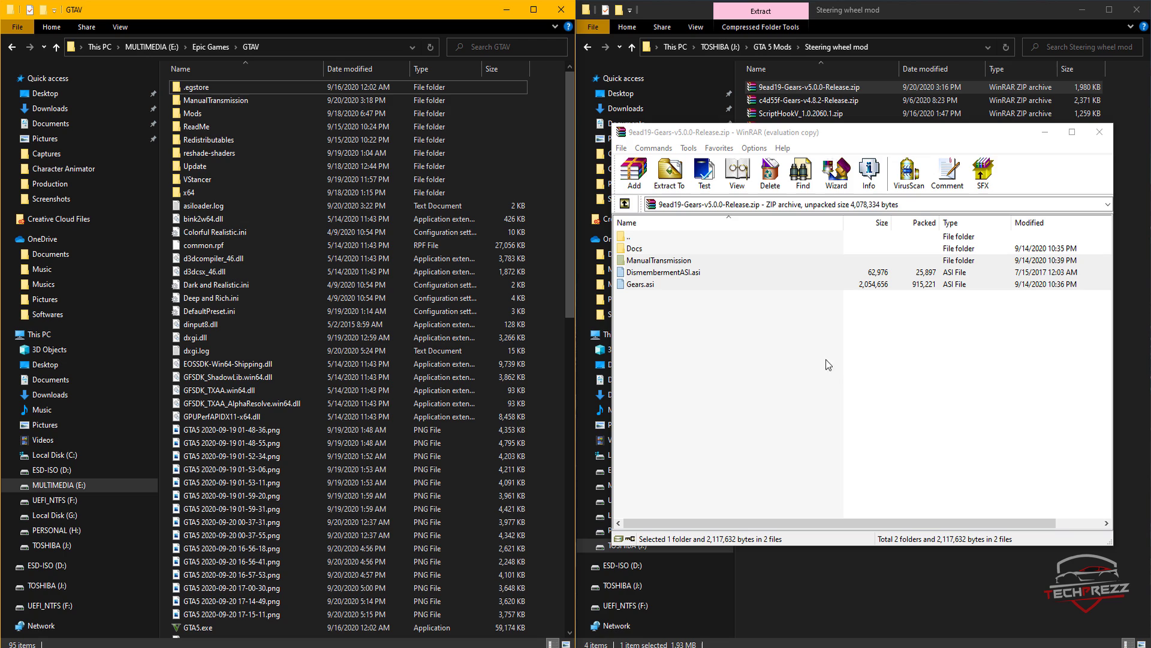
{"action": "left_click", "coordinate": [1055, 132]}
Check the Script Hook V 1.0.2060.1 page, then select ScriptHookV_1.0.2060.1.zip in the mods folder
{"action": "left_click", "coordinate": [817, 180]}
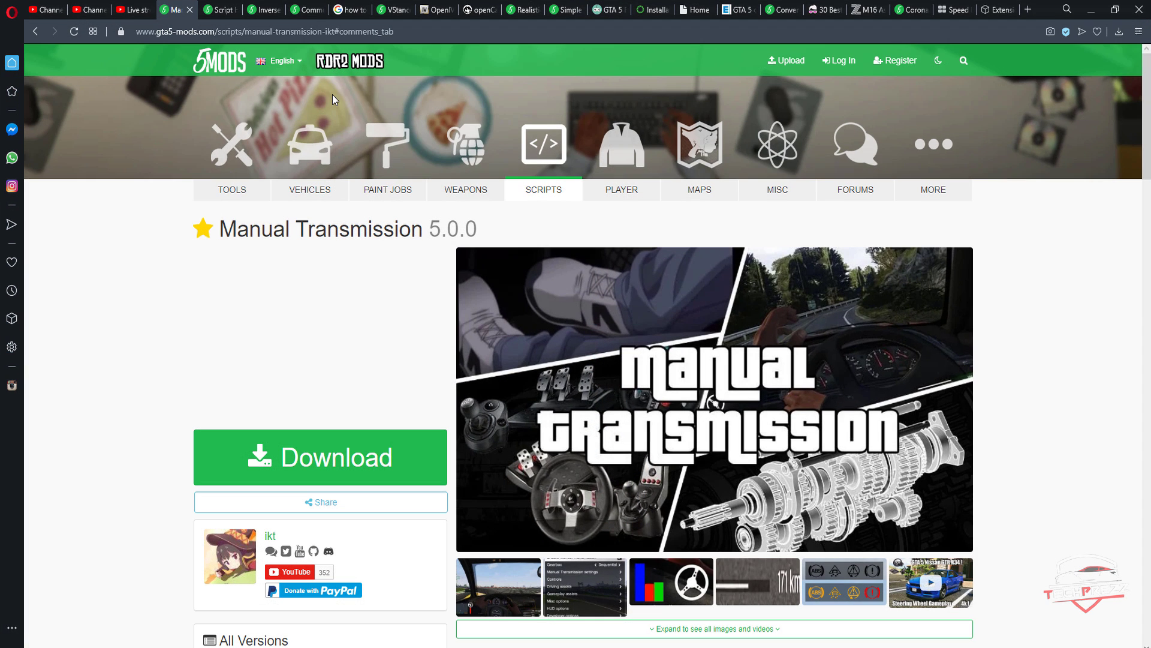
{"action": "key", "text": "ctrl+Tab"}
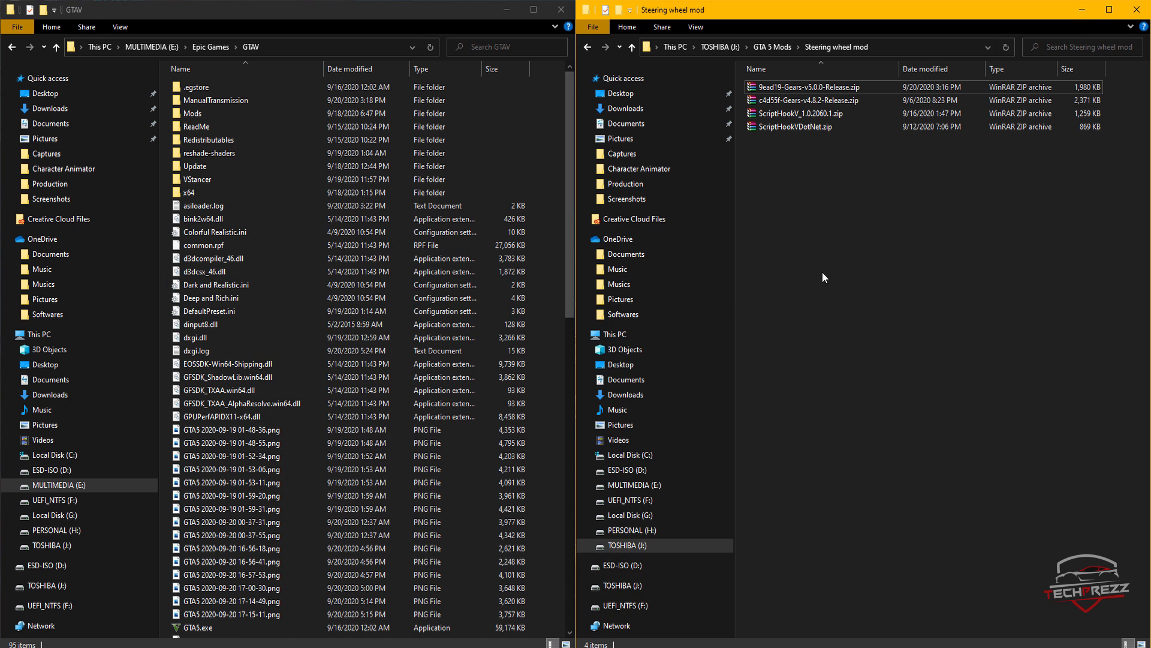
{"action": "left_click", "coordinate": [801, 113]}
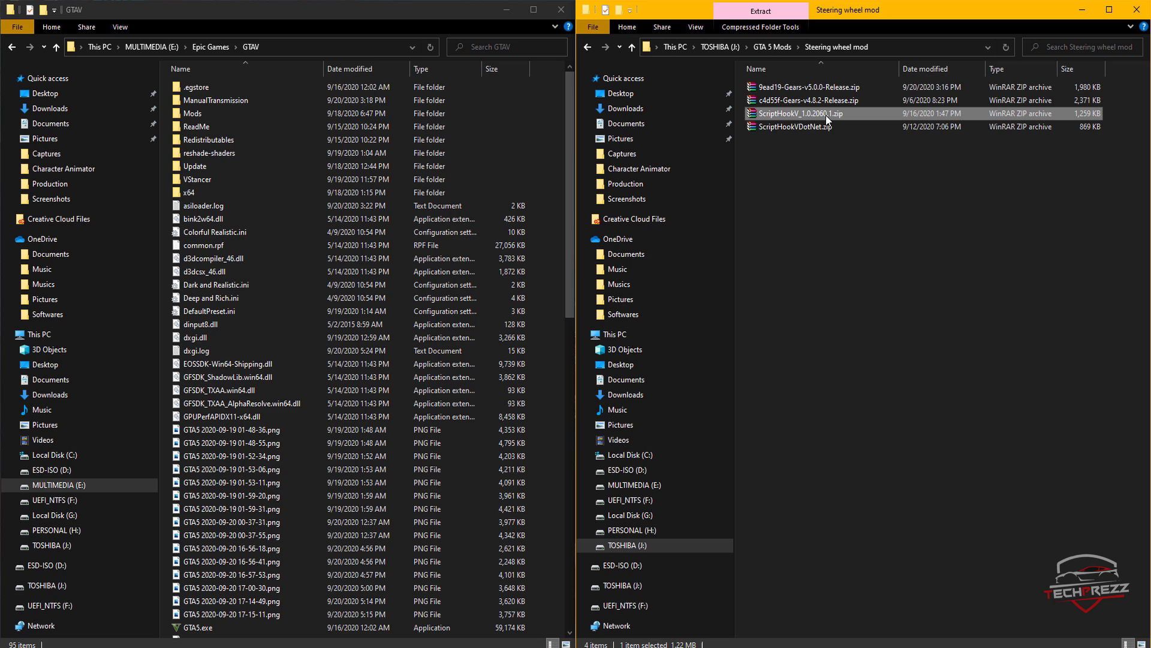
Open the ScriptHookV_1.0.2060.1 archive's bin folder and select dinput8.dll, NativeTrainer.asi and ScriptHookV.dll
{"action": "double_click", "coordinate": [803, 114]}
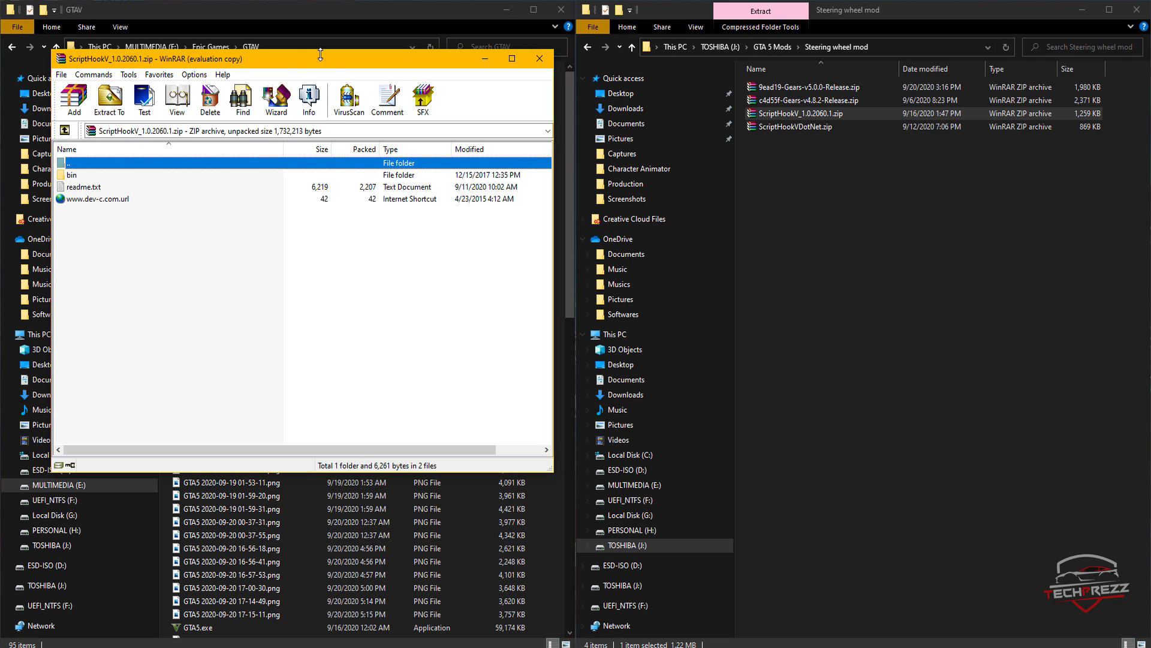
{"action": "left_click_drag", "start_coordinate": [335, 59], "coordinate": [897, 96]}
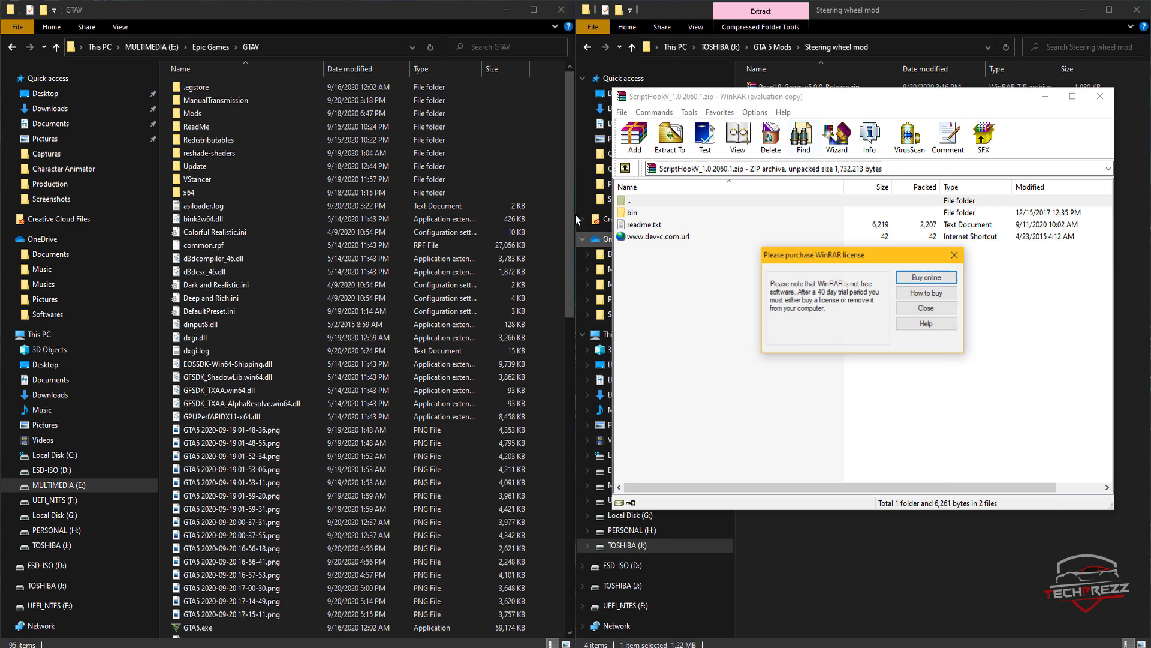
{"action": "left_click", "coordinate": [923, 309]}
{"action": "double_click", "coordinate": [633, 213]}
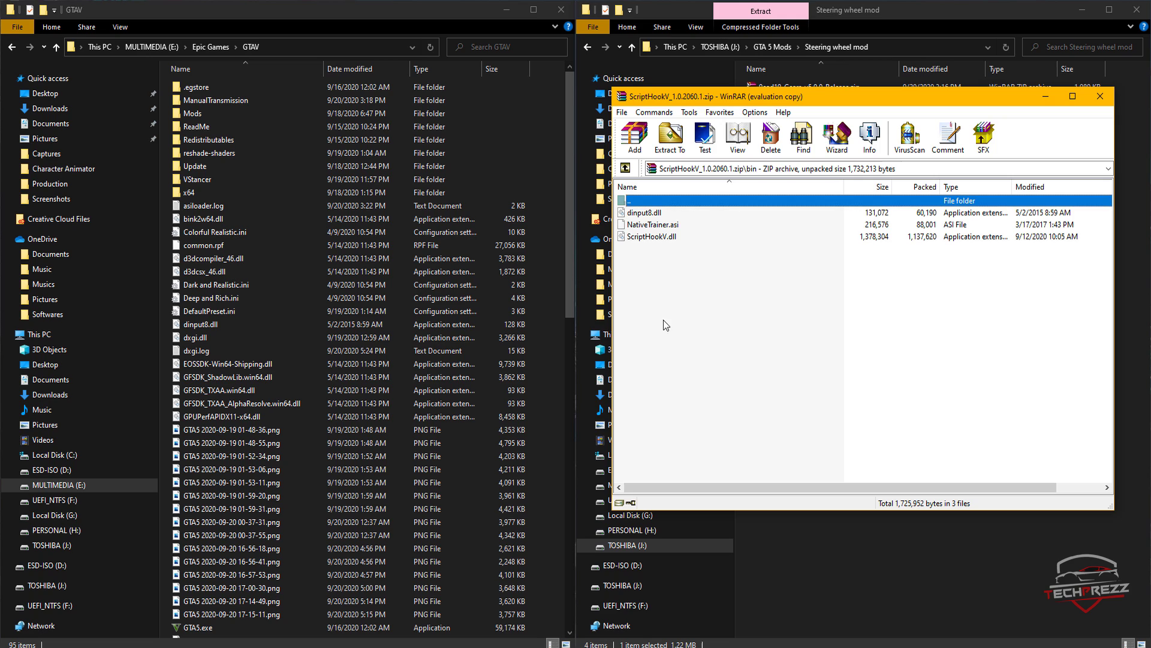
{"action": "left_click_drag", "start_coordinate": [648, 279], "coordinate": [634, 329]}
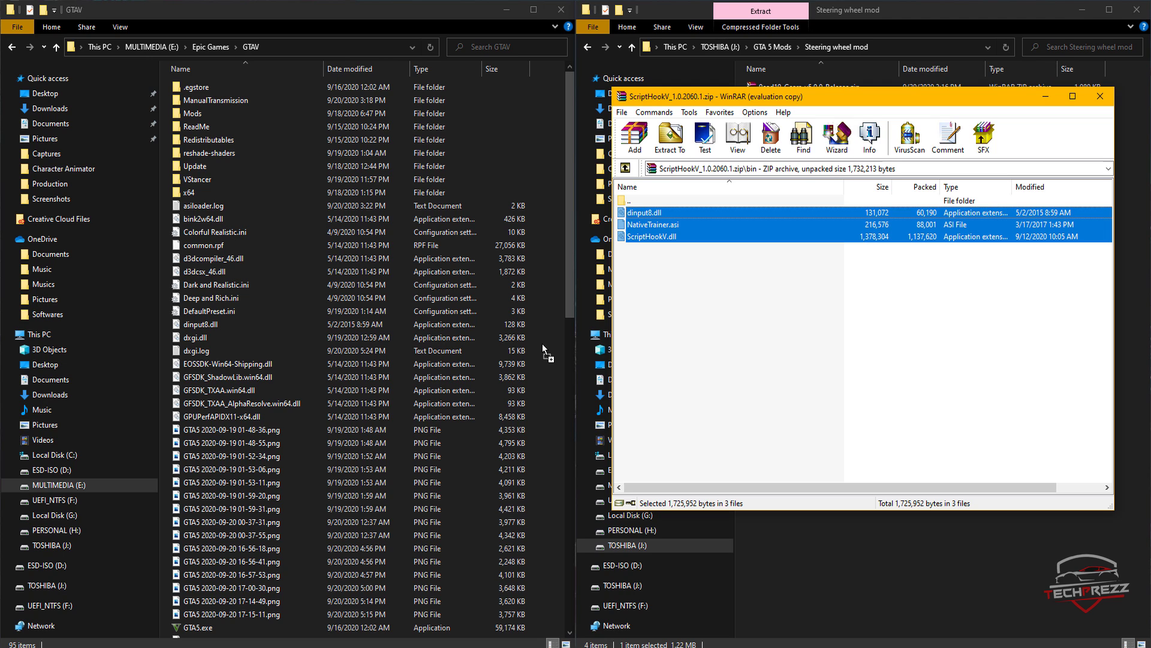
Extract the three files into GTAV, replacing the old copies, and minimise WinRAR
{"action": "left_click_drag", "start_coordinate": [549, 355], "coordinate": [549, 355]}
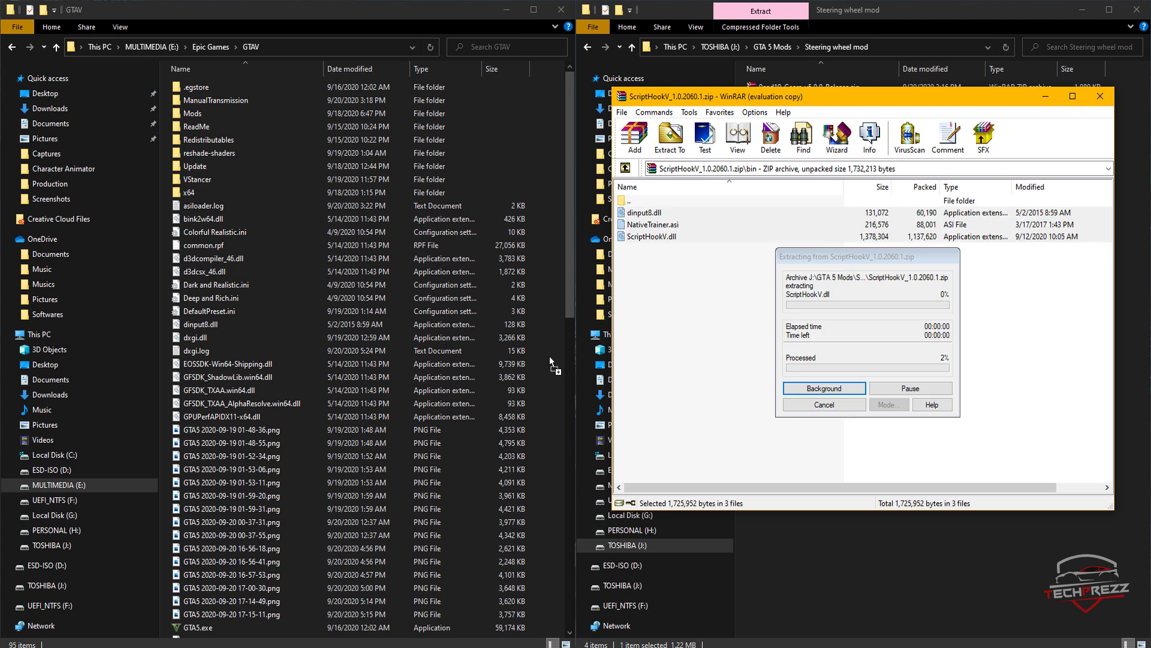
{"action": "left_click", "coordinate": [562, 227]}
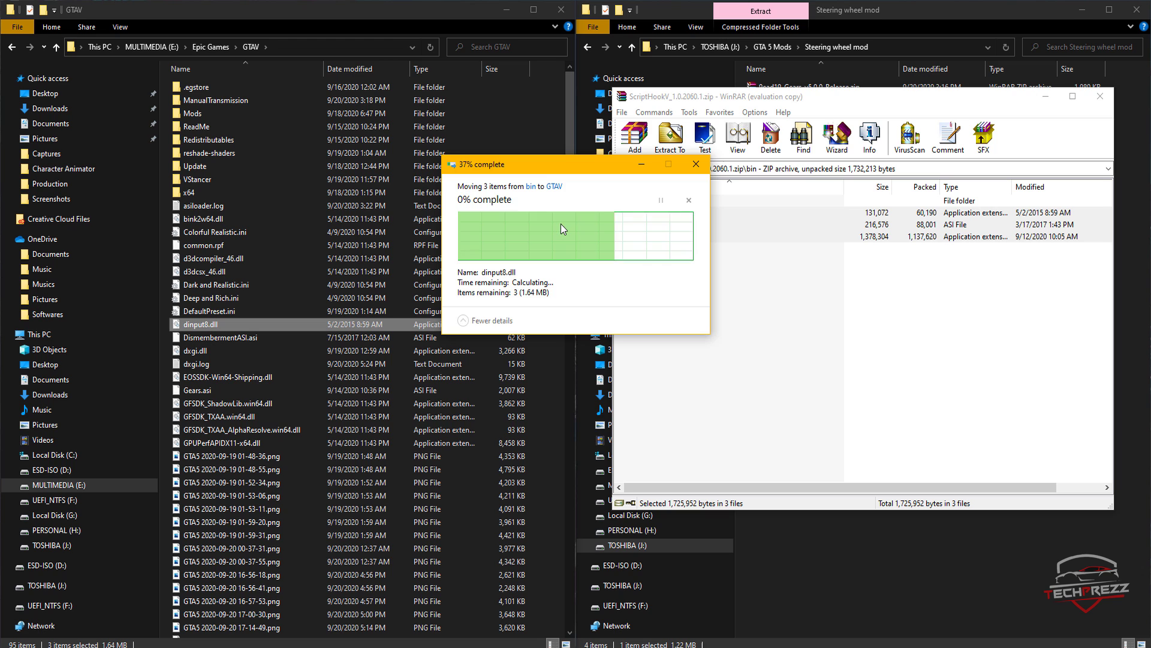
{"action": "left_click", "coordinate": [1045, 96]}
Minimise the Steering wheel mod and GTAV Explorer windows
{"action": "left_click", "coordinate": [1083, 9]}
{"action": "left_click", "coordinate": [504, 10]}
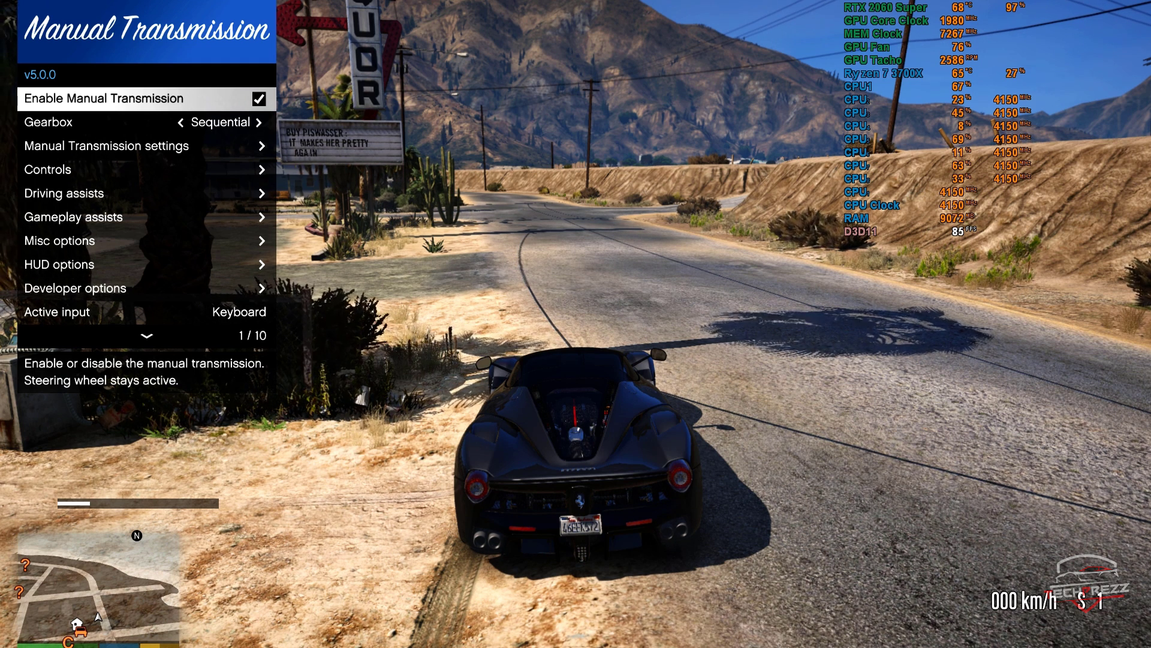
Go to Controls > Wheel & pedals in the Manual Transmission menu
{"action": "key", "text": "Down"}
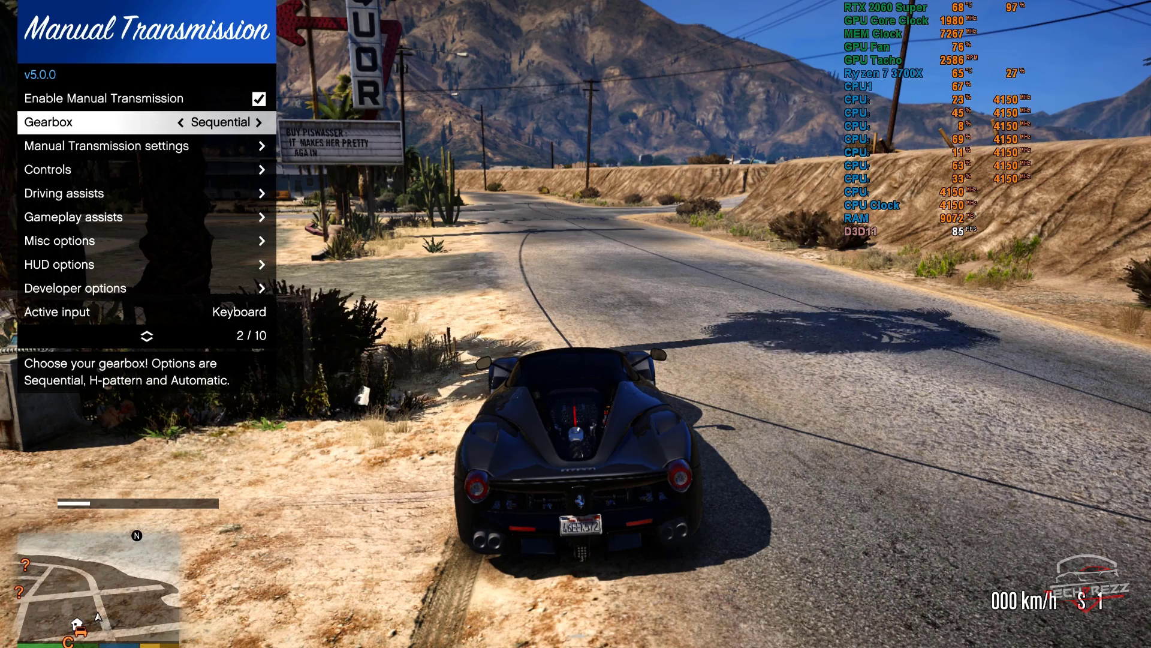
{"action": "key", "text": "Down"}
{"action": "key", "text": "Down"}
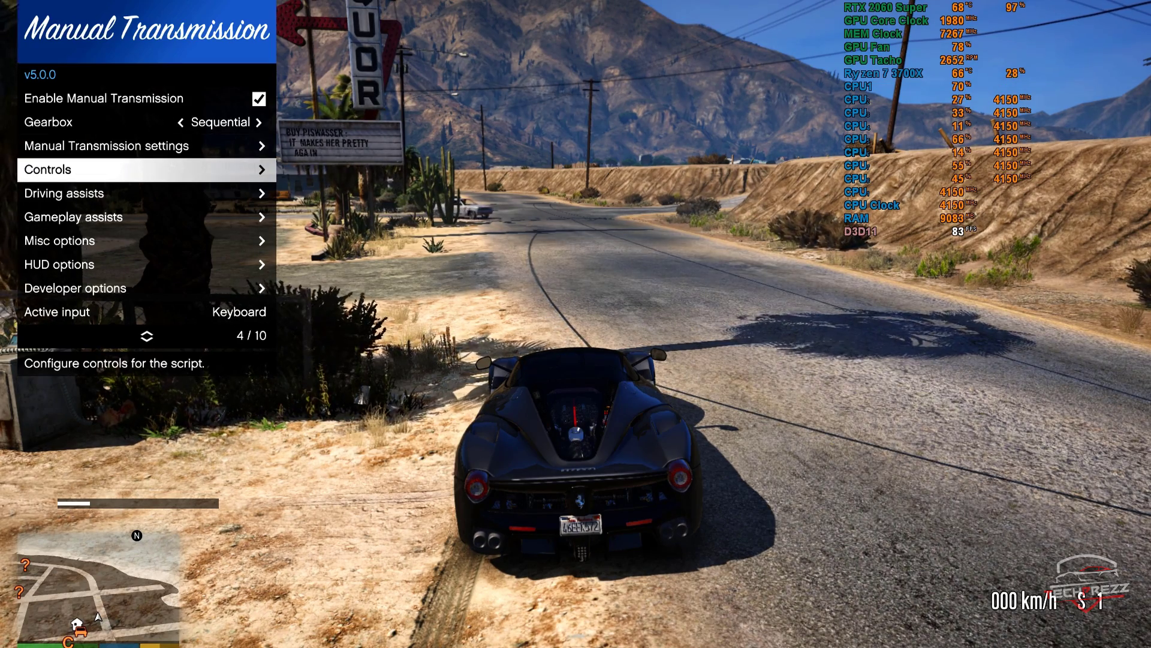
{"action": "key", "text": "Return"}
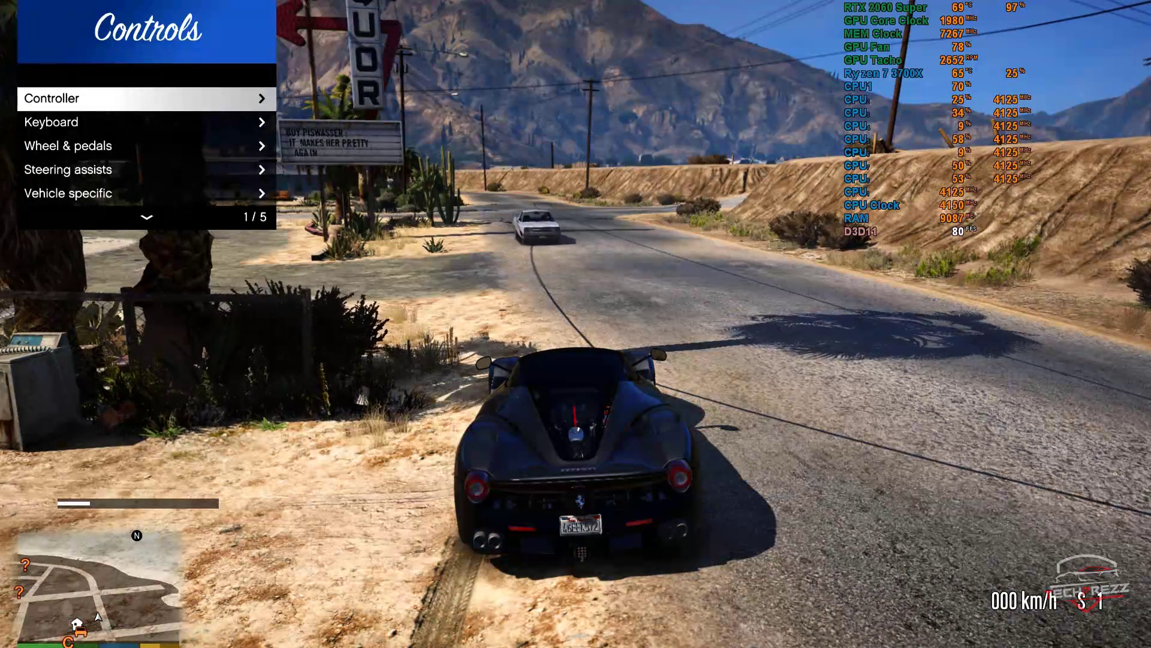
{"action": "key", "text": "Down"}
{"action": "key", "text": "Down"}
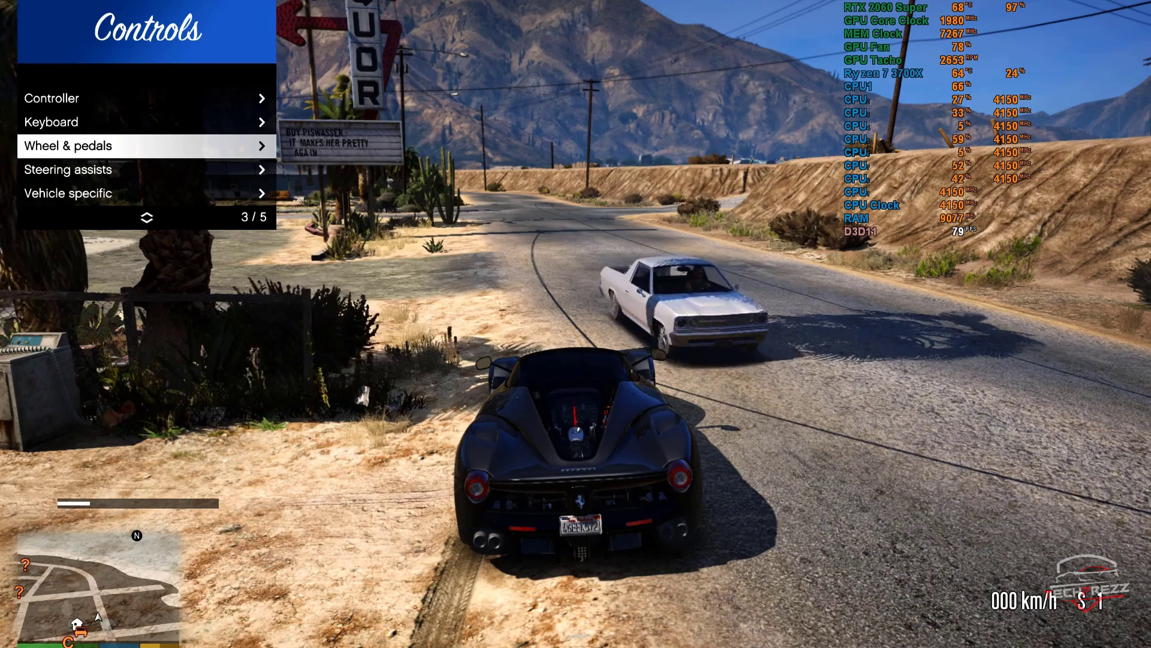
{"action": "key", "text": "Return"}
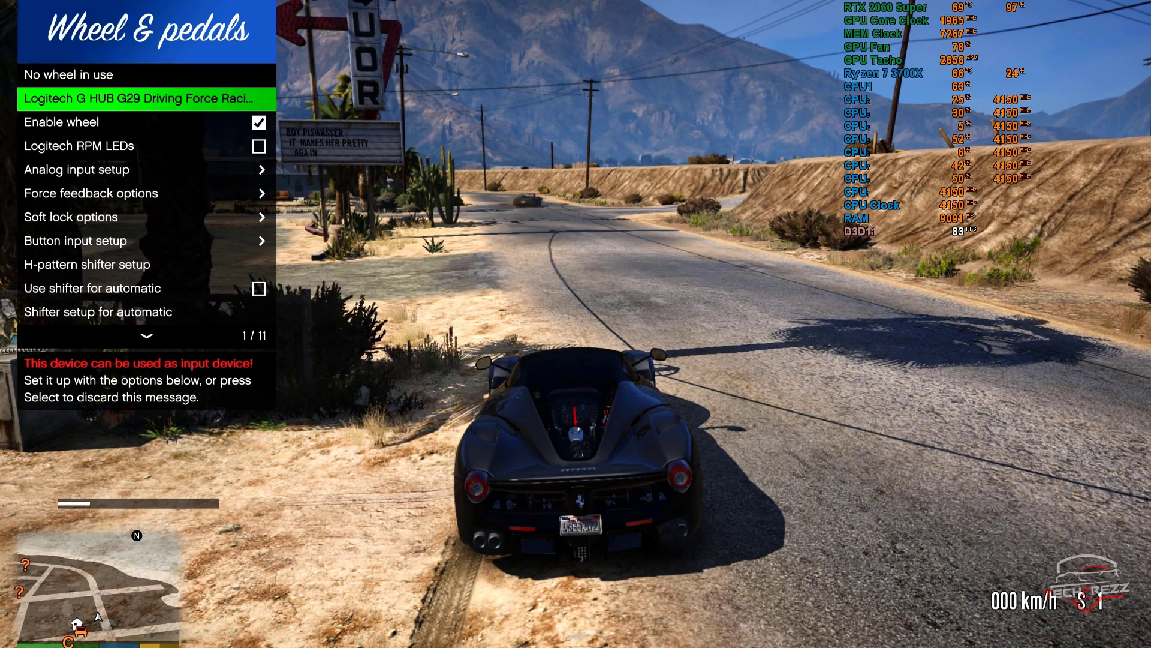
Turn on Logitech RPM LEDs and move to Analog input setup
{"action": "key", "text": "Down"}
{"action": "key", "text": "Down"}
{"action": "key", "text": "Return"}
{"action": "key", "text": "Down"}
{"action": "key", "text": "Down"}
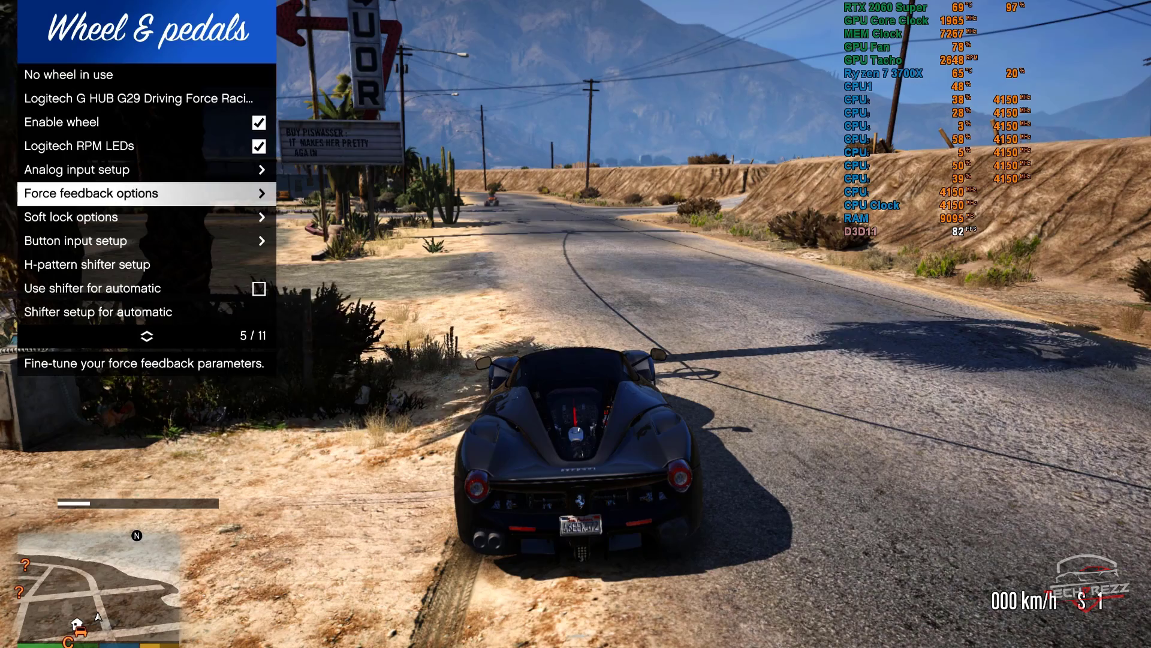
{"action": "key", "text": "Up"}
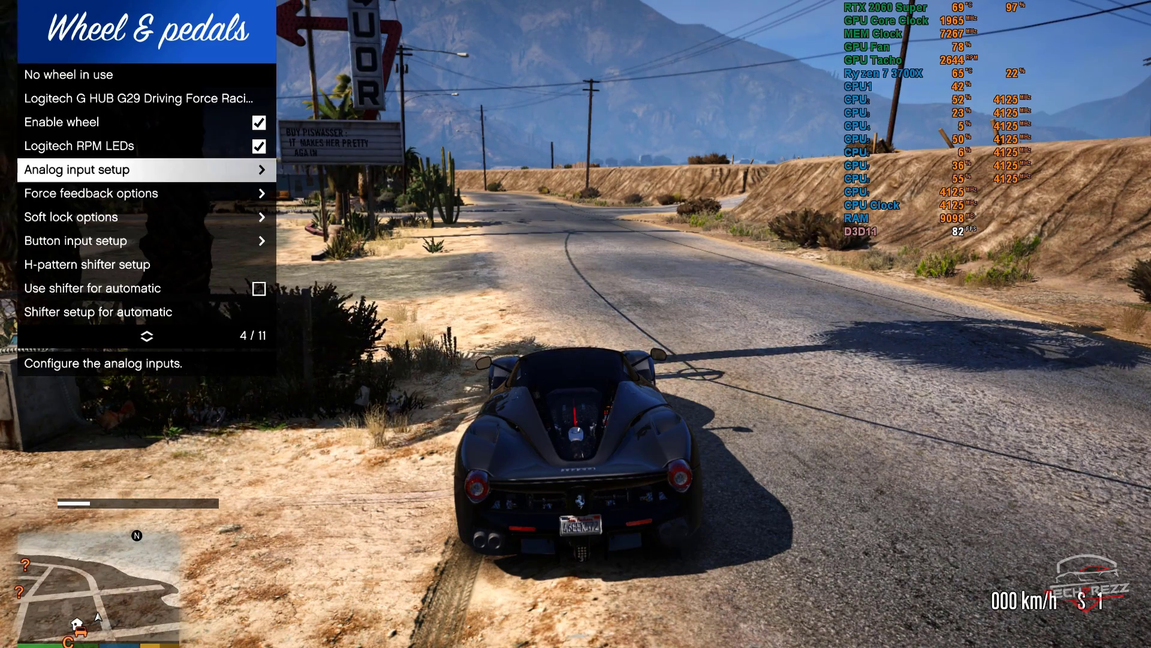
In Analog input setup, calibrate the throttle axis, then the brake axis, with each pedal pressed fully
{"action": "key", "text": "Return"}
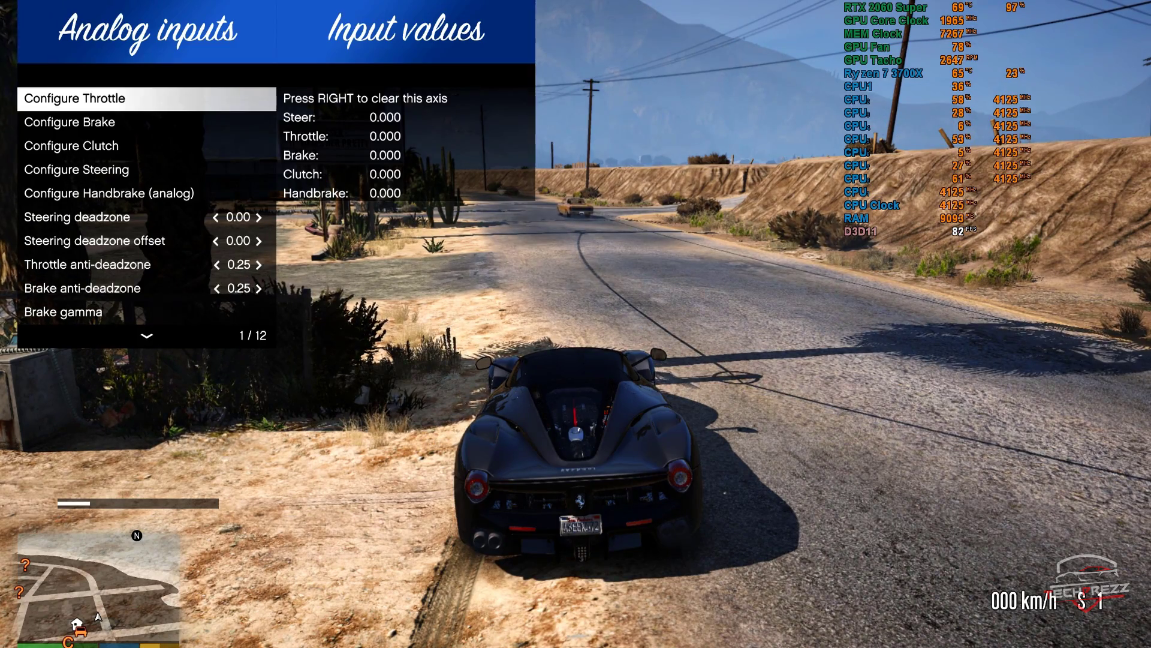
{"action": "key", "text": "Return"}
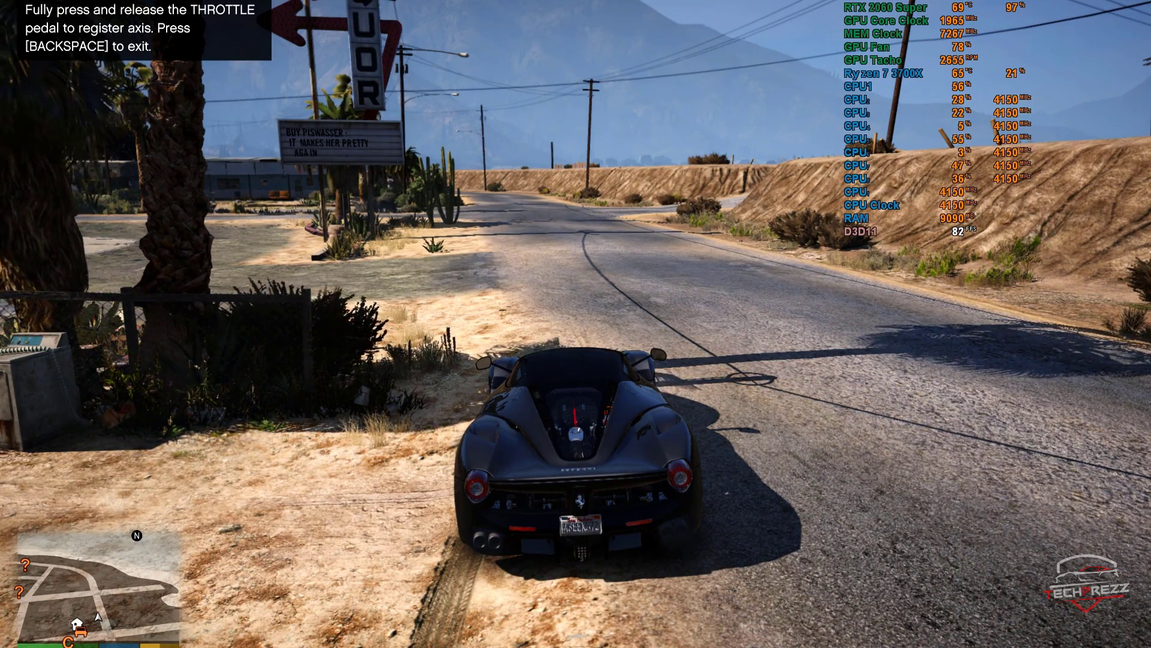
{"action": "key", "text": "BackSpace"}
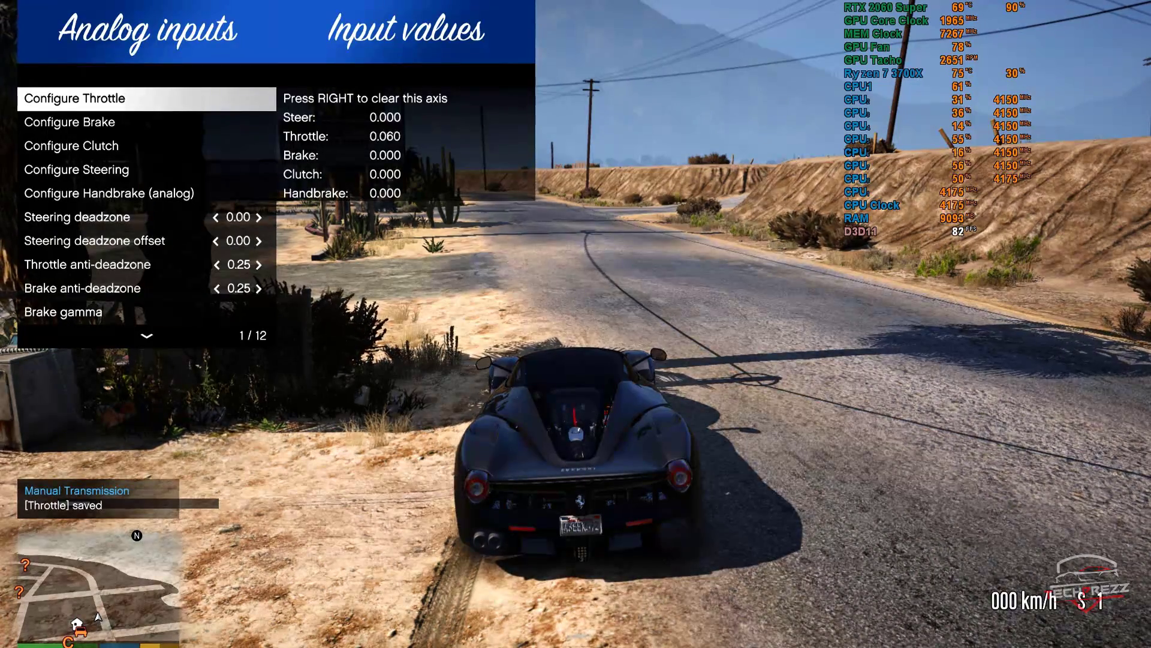
{"action": "key", "text": "Down"}
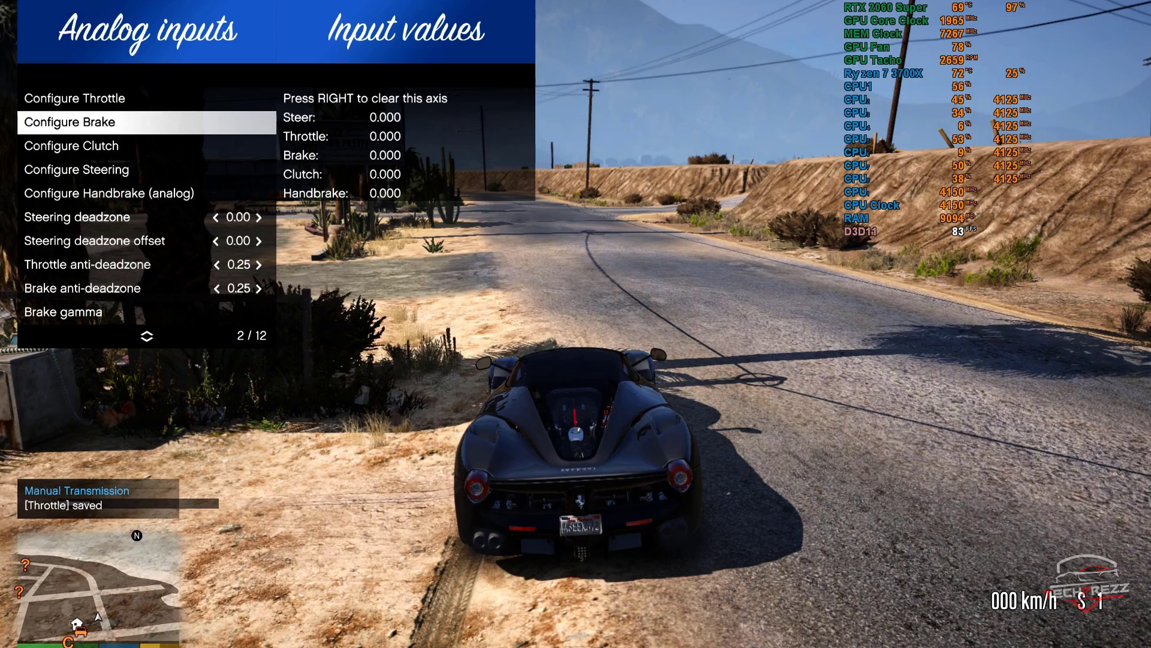
{"action": "key", "text": "Return"}
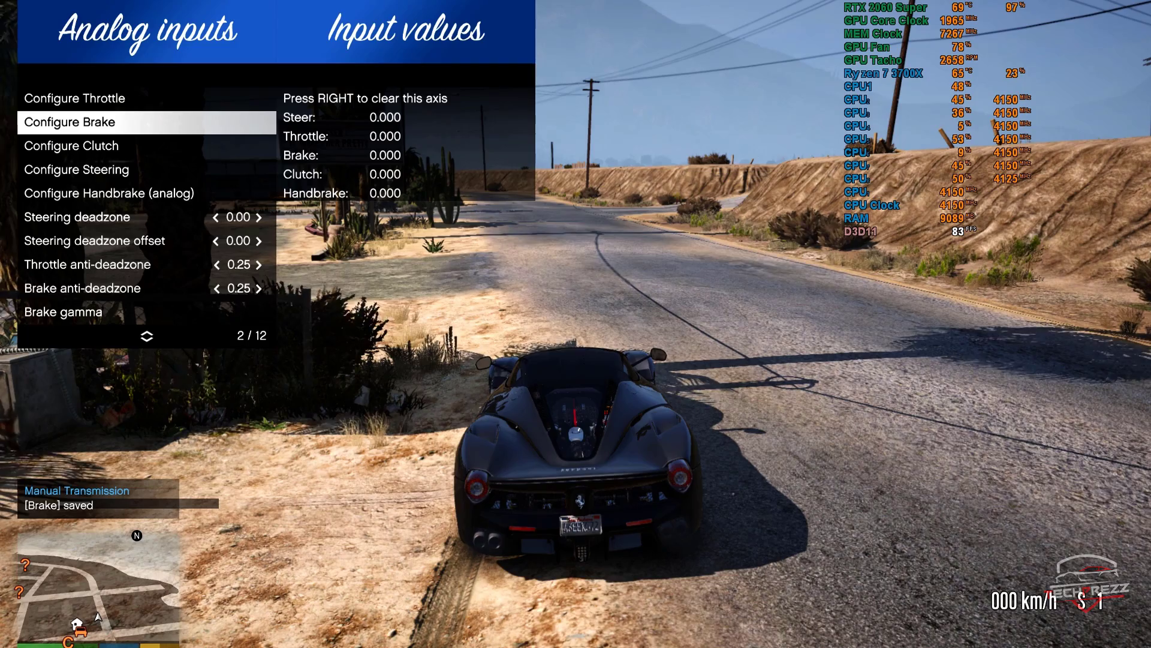
Register the clutch pedal axis by pressing the clutch fully
{"action": "key", "text": "Down"}
{"action": "key", "text": "Down"}
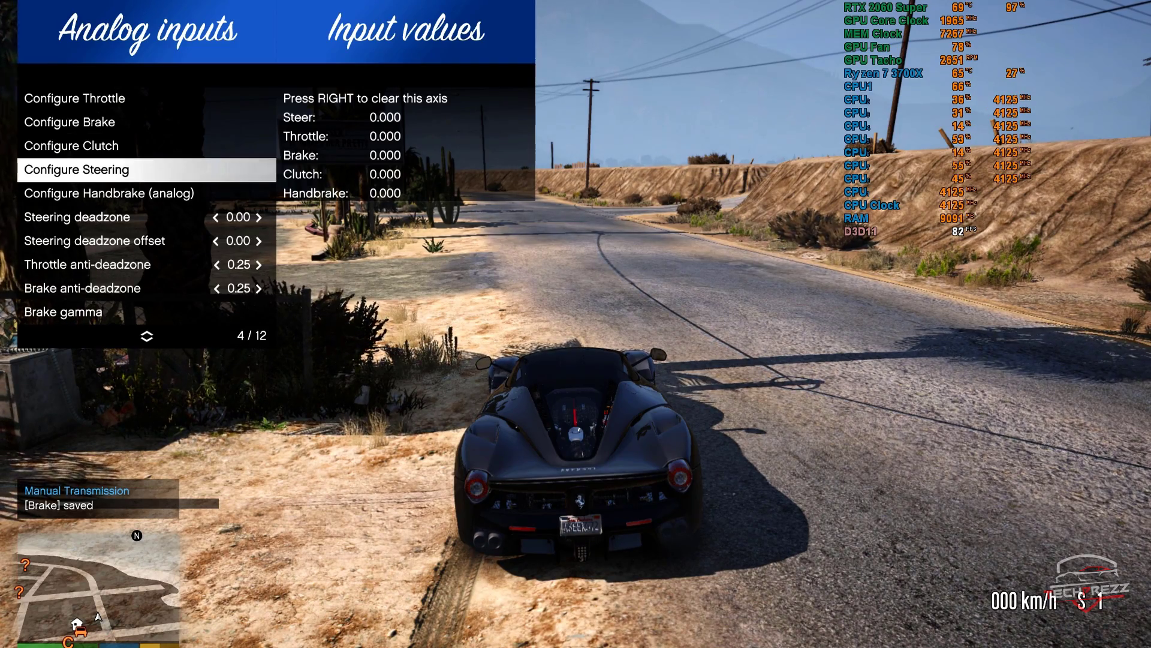
{"action": "key", "text": "Up"}
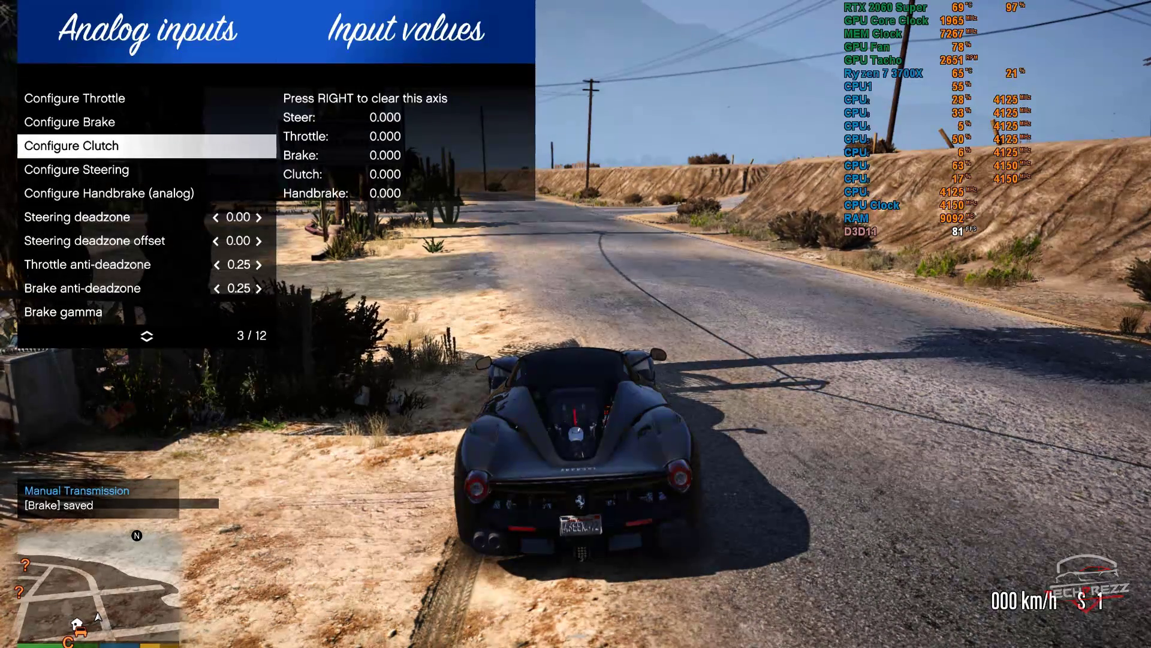
{"action": "key", "text": "Return"}
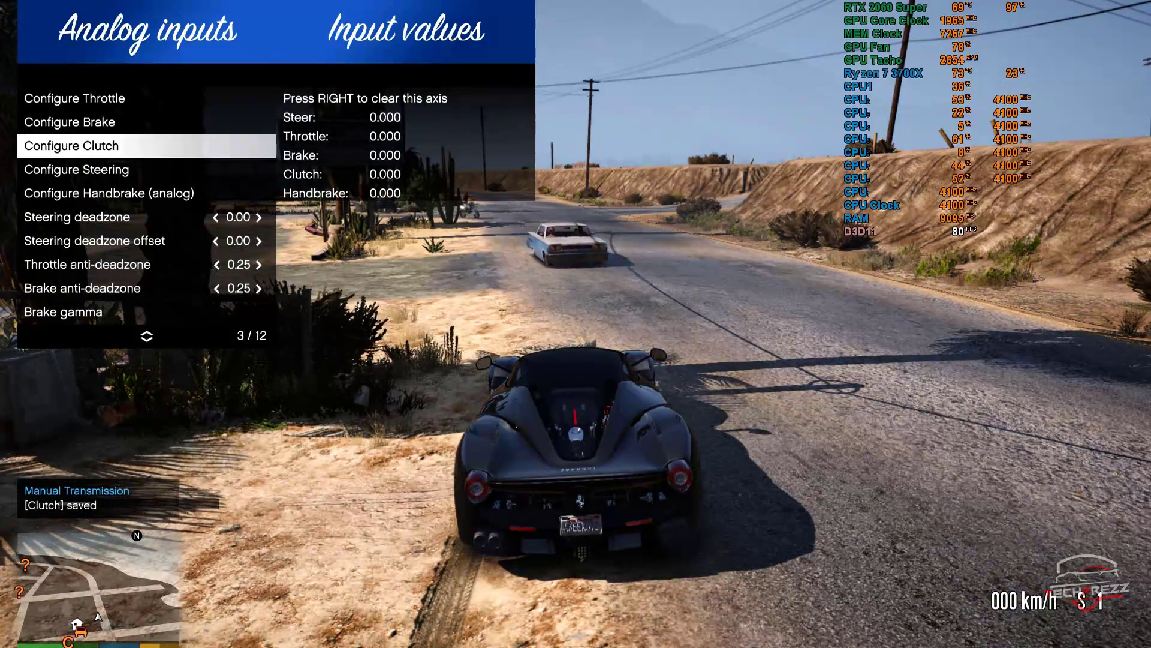
Register the steering axis by turning the wheel right, then return to Wheel & pedals
{"action": "key", "text": "Down"}
{"action": "key", "text": "Return"}
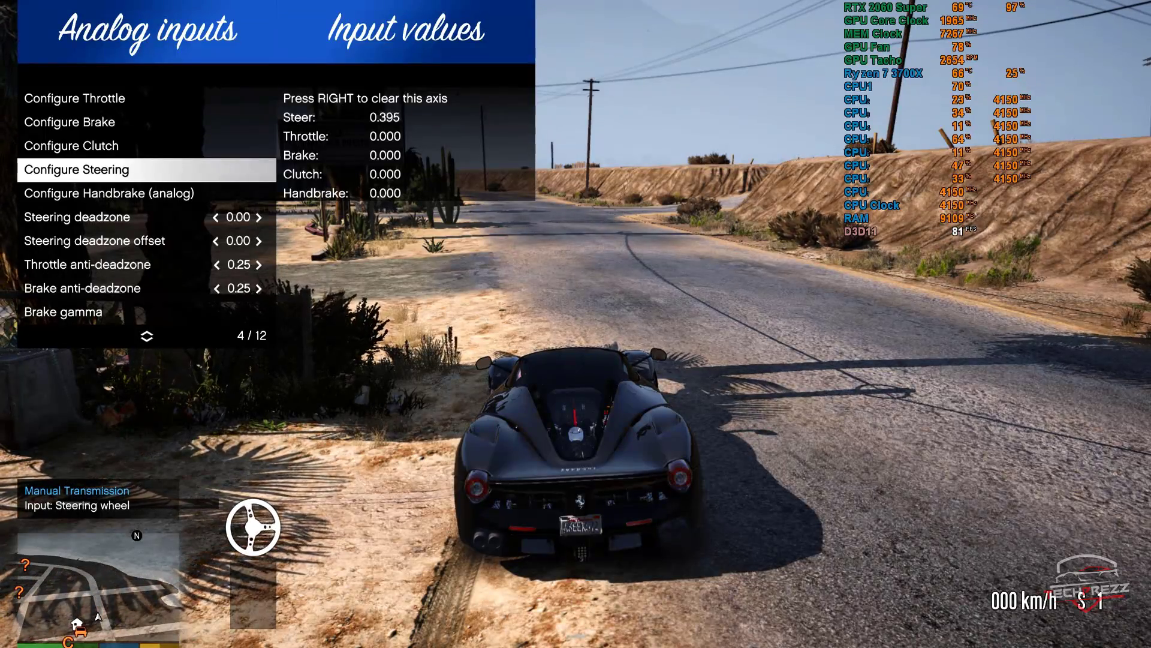
{"action": "key", "text": "Down"}
{"action": "key", "text": "BackSpace"}
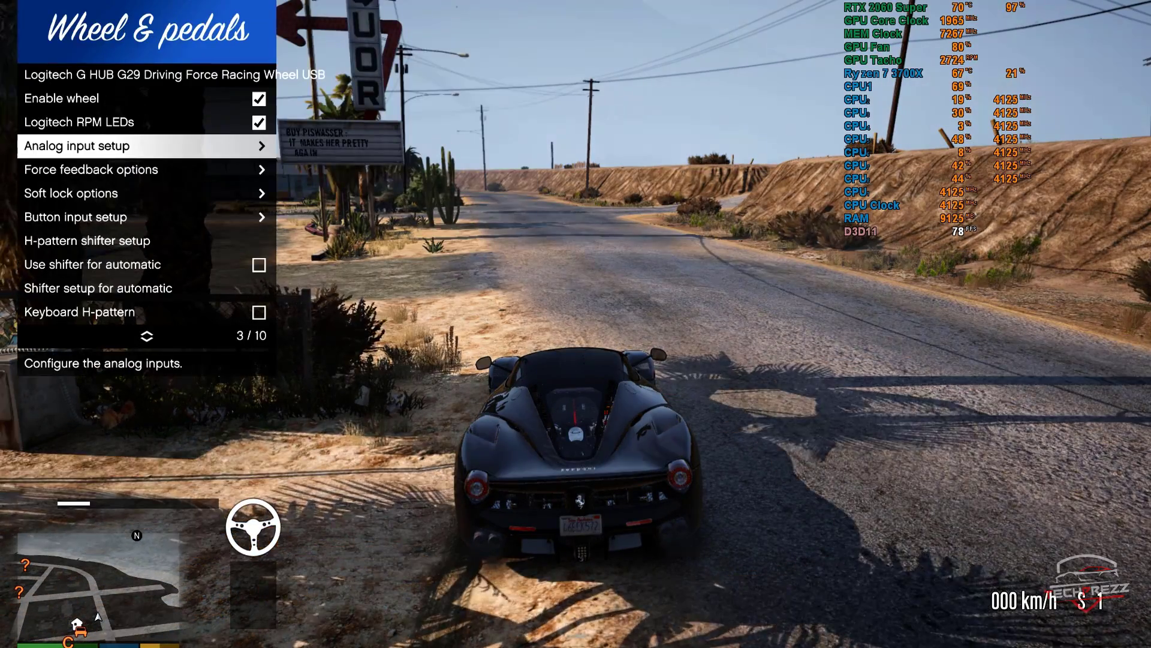